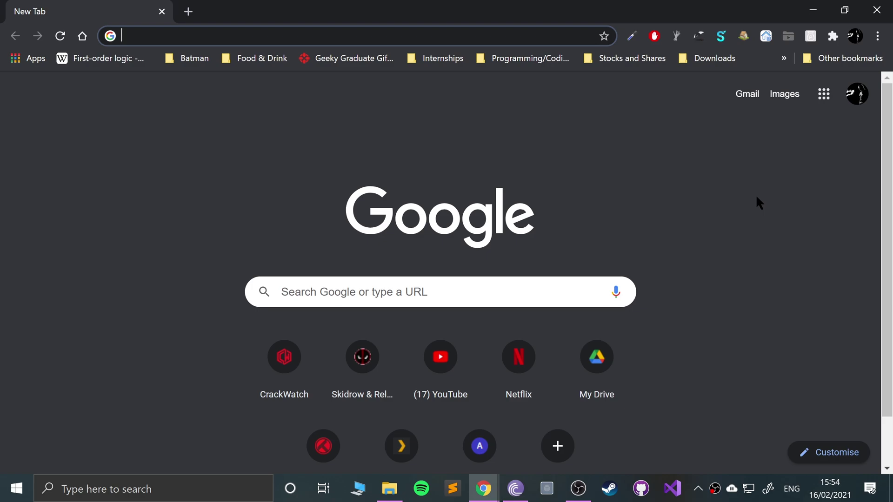
# Search the web for rpcs3, open the RPCS3 website and go to its build downloads for Windows.
pyautogui.write('rpcs3')
pyautogui.press('Return')
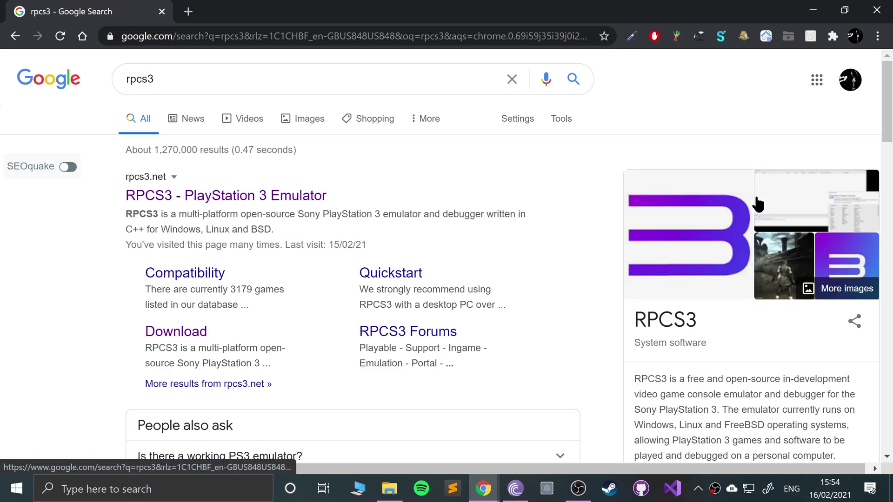
pyautogui.click(251, 197)
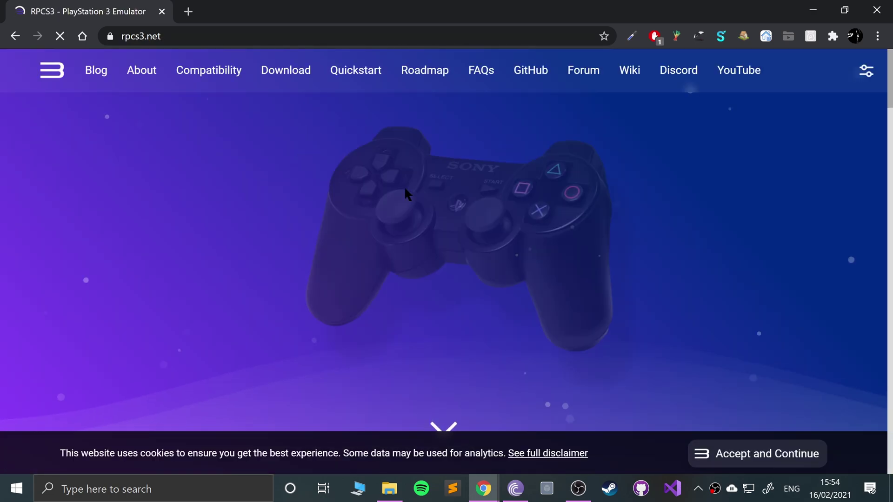
pyautogui.click(281, 73)
pyautogui.scroll(-7, 363, 326)
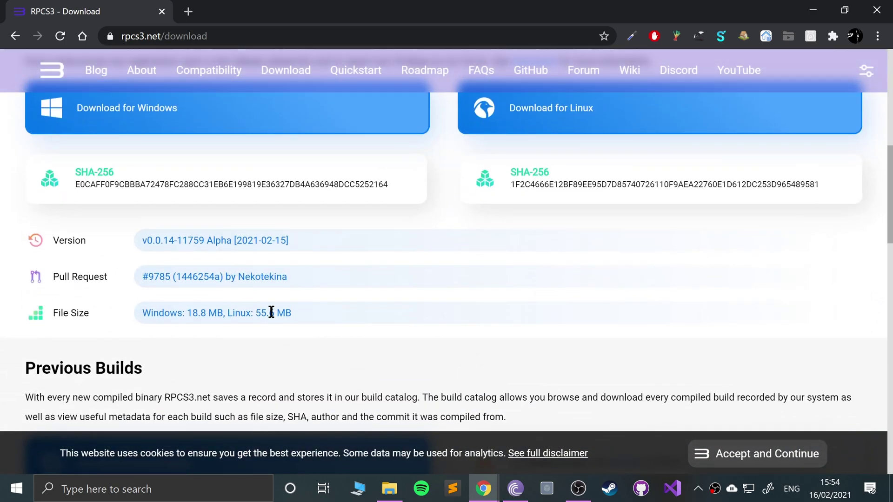
# Start downloading the RPCS3 build for Windows and cancel the download.
pyautogui.click(169, 131)
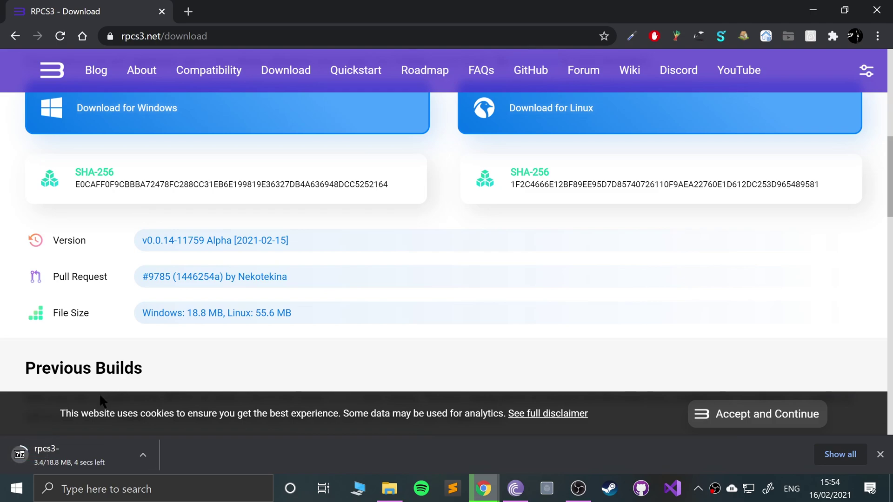
pyautogui.click(149, 449)
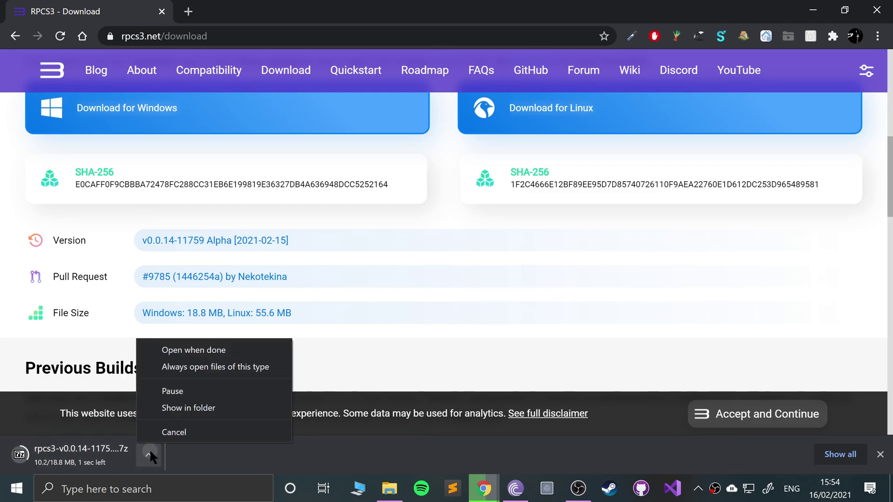
pyautogui.click(174, 432)
# Search the web for 7zip and open the official 7-Zip website.
pyautogui.click(171, 37)
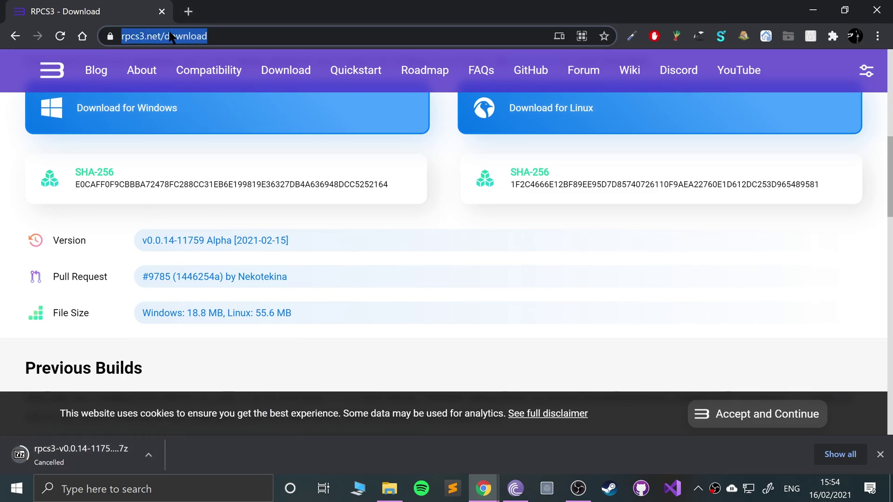
pyautogui.write('7zip')
pyautogui.press('Return')
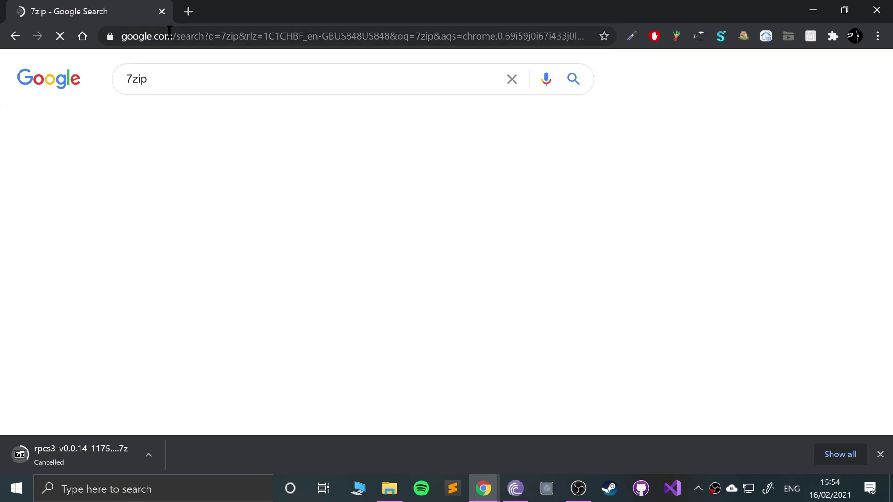
pyautogui.click(148, 197)
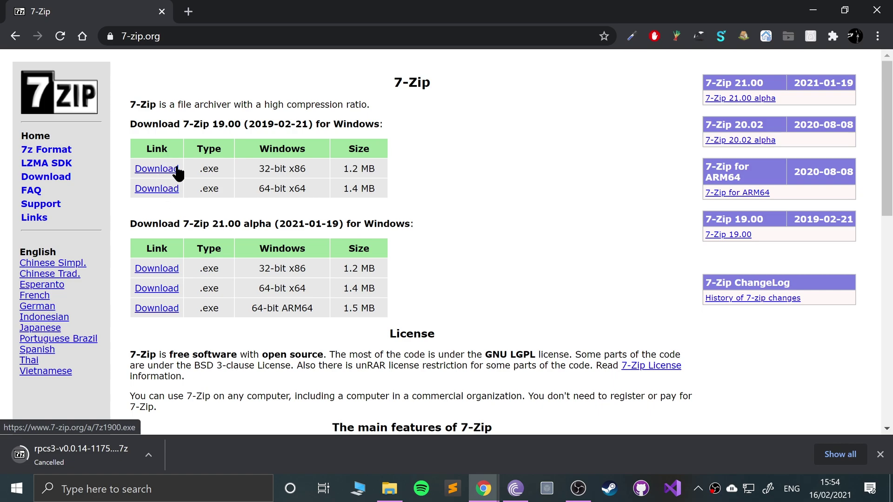
# Check the PC's system type in the Windows device specifications to choose between the 32-bit and 64-bit installers.
pyautogui.moveTo(259, 189); pyautogui.dragTo(307, 189)
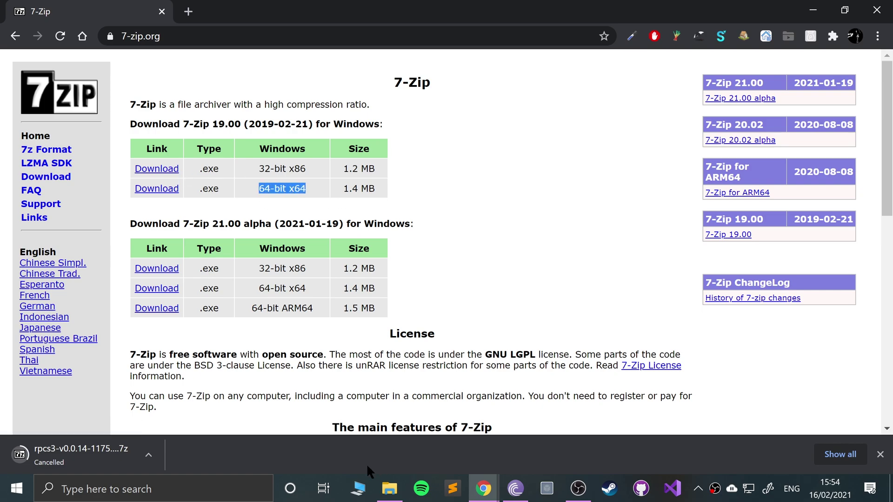
pyautogui.click(357, 490)
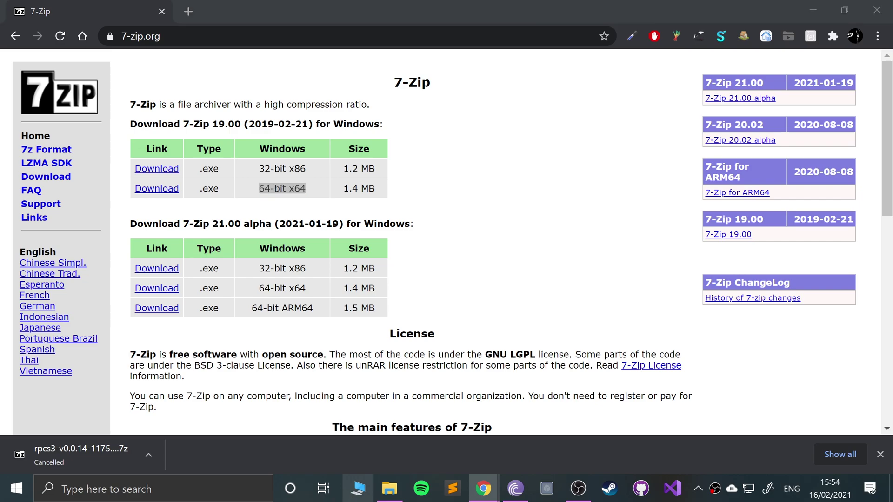
pyautogui.click(579, 171)
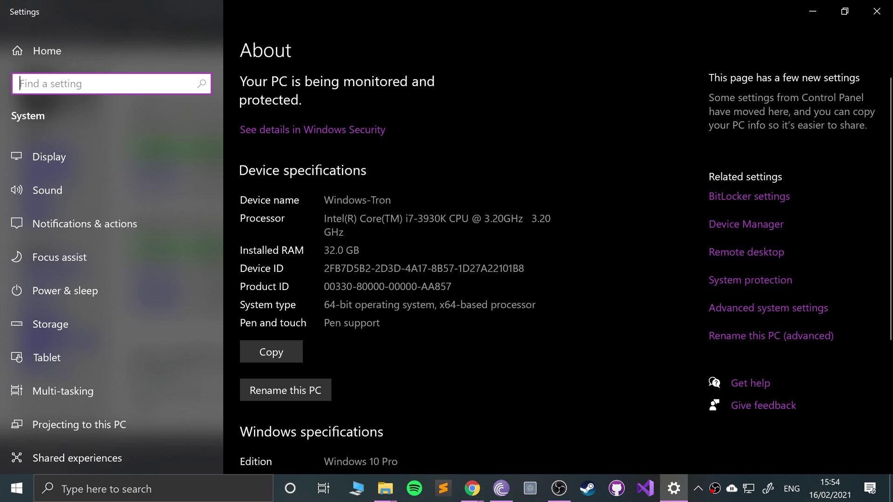
pyautogui.moveTo(335, 306); pyautogui.dragTo(463, 306)
pyautogui.click(463, 306)
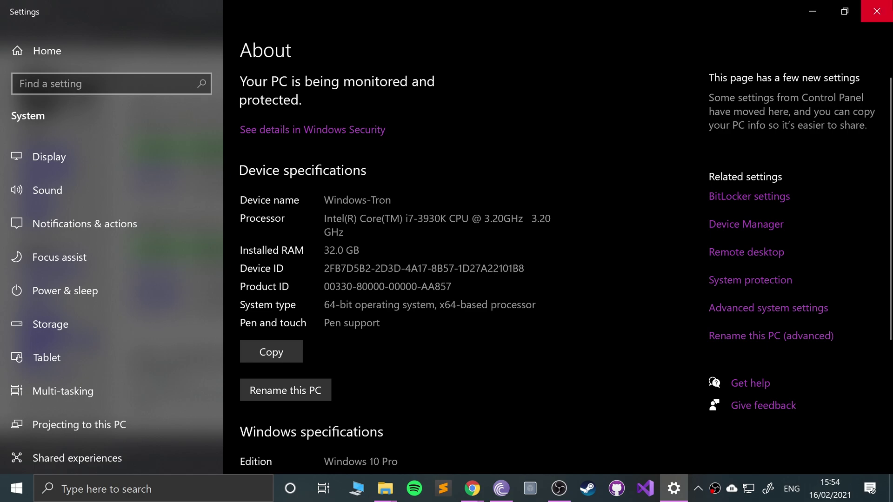
pyautogui.click(877, 11)
# Download the 64-bit x64 Windows installer of 7-Zip 19.00, cancelling the first download and starting it again.
pyautogui.click(208, 192)
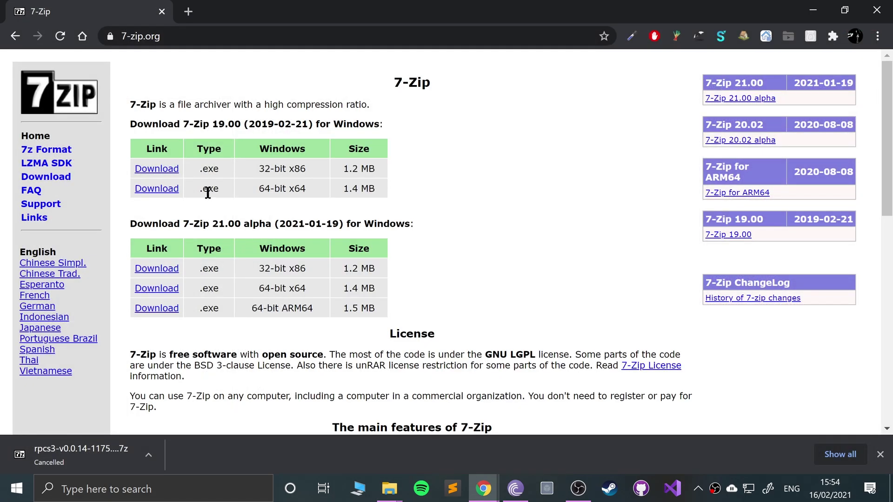
pyautogui.click(163, 191)
pyautogui.click(151, 454)
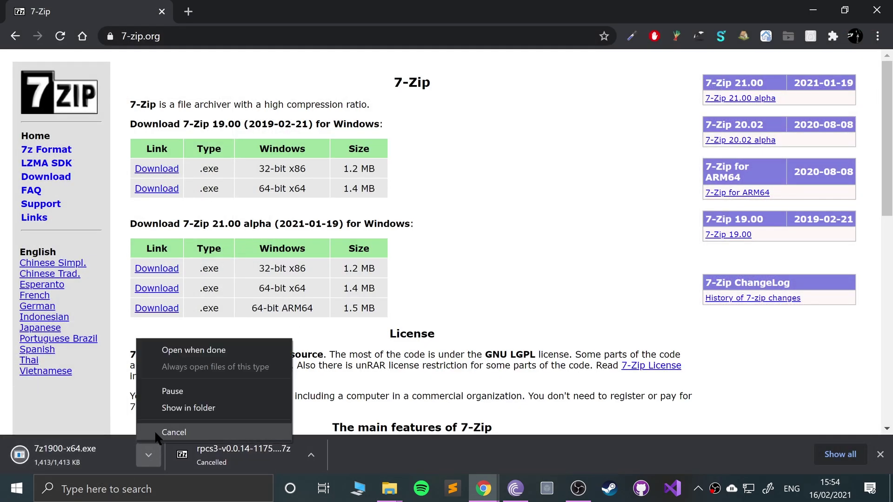
pyautogui.click(154, 430)
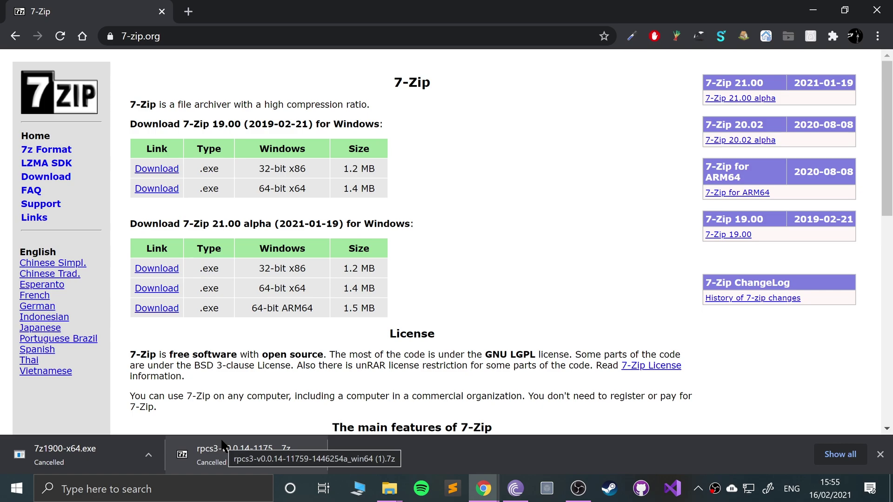
pyautogui.click(158, 186)
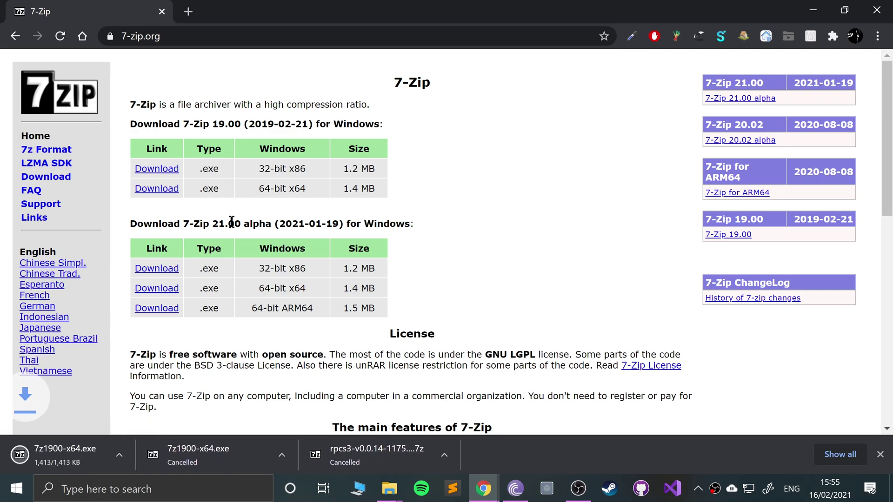
# Search the web for ps3 firmware, open PlayStation's PS3 system software page and accept its cookies.
pyautogui.click(196, 41)
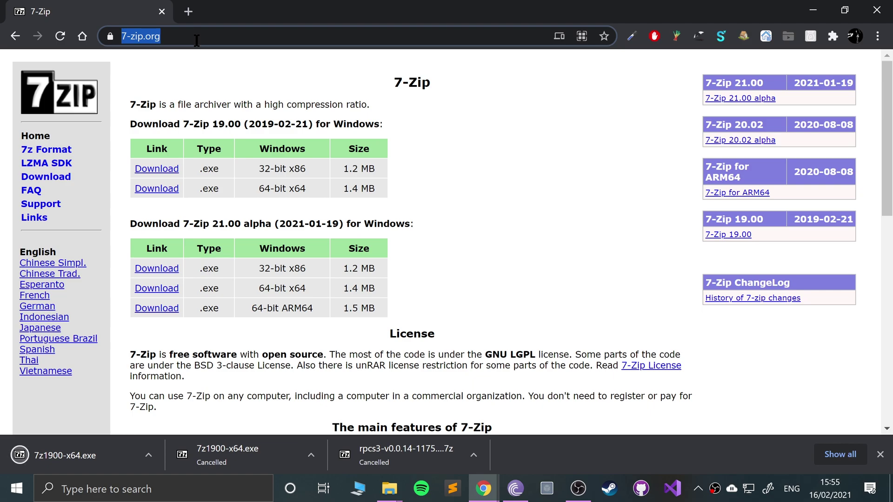
pyautogui.write('p')
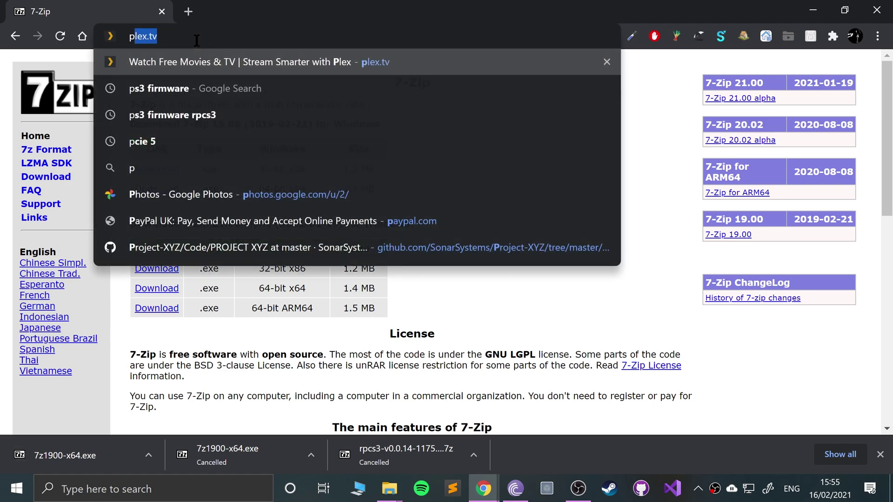
pyautogui.write('s3 firmware')
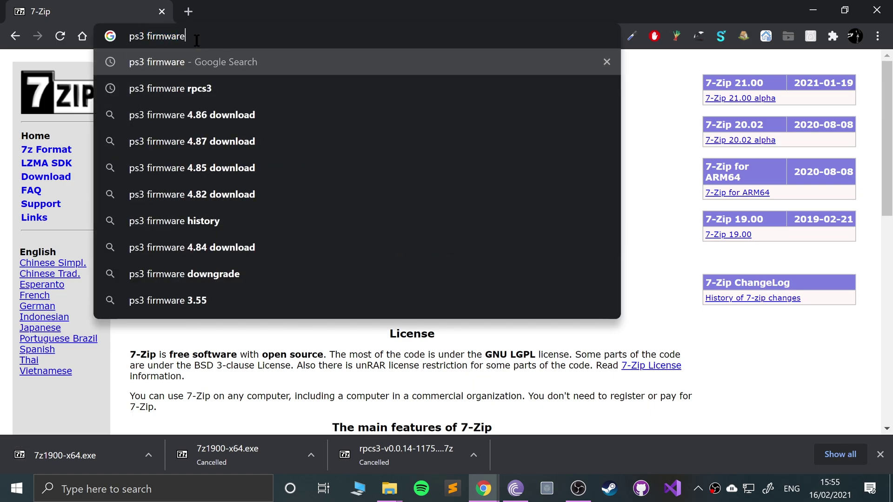
pyautogui.press('Return')
pyautogui.click(226, 191)
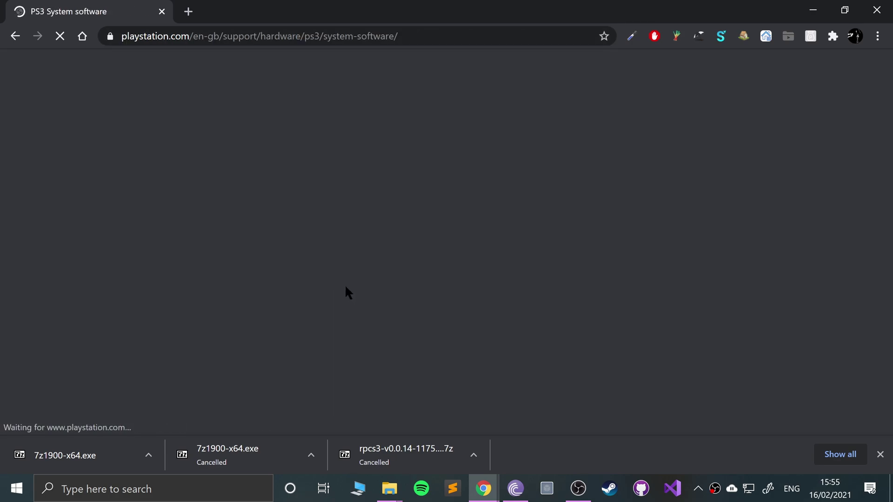
pyautogui.scroll(-4, 392, 297)
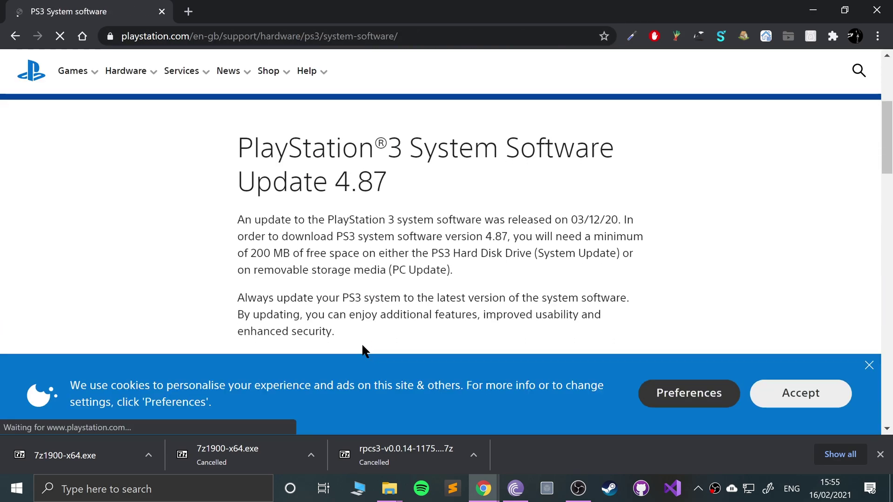
pyautogui.scroll(-1, 558, 368)
pyautogui.click(773, 401)
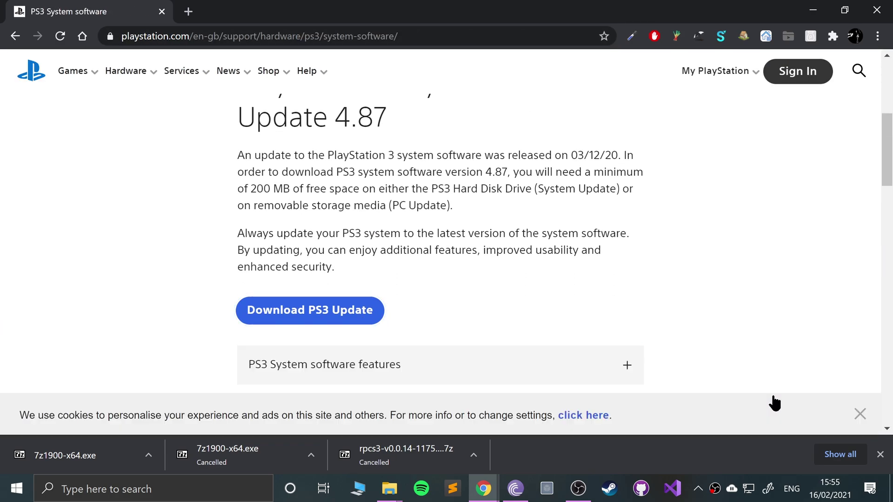
# Try to save the PS3 system software update 4.87 as PS3UPDAT (1).PUP in the Chrome folder, and cancel saving.
pyautogui.click(368, 318)
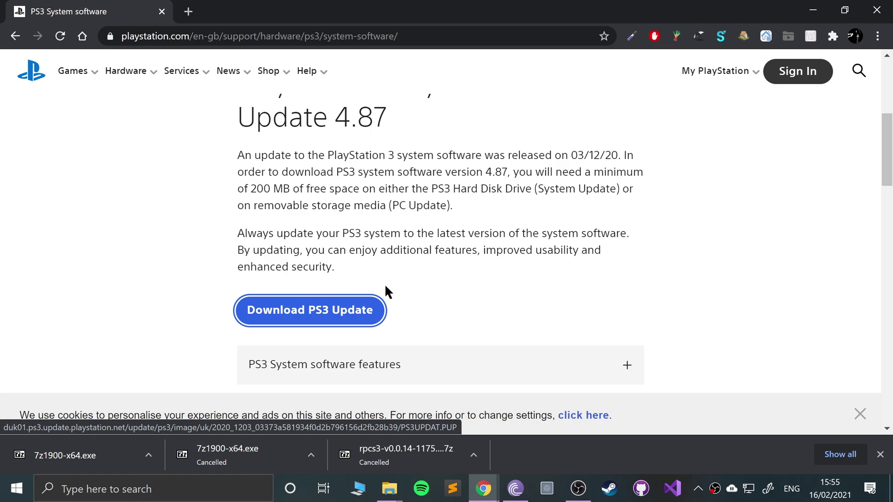
pyautogui.rightClick(333, 299)
pyautogui.click(373, 384)
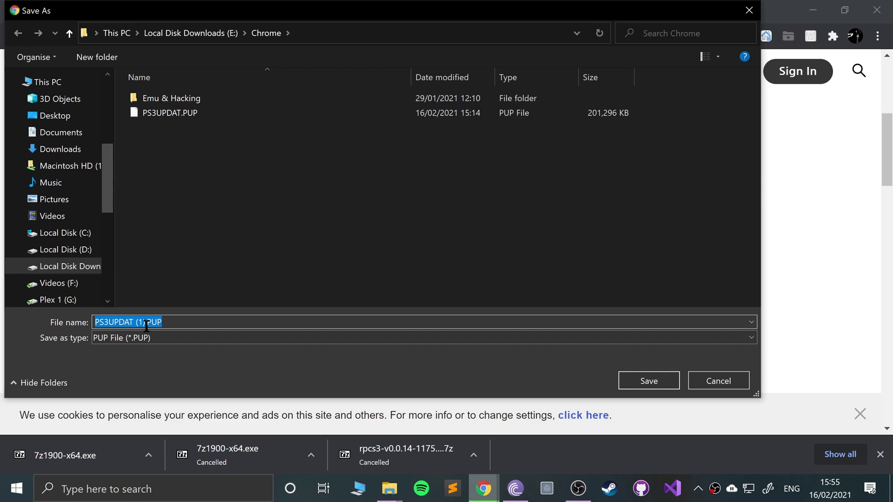
pyautogui.click(631, 379)
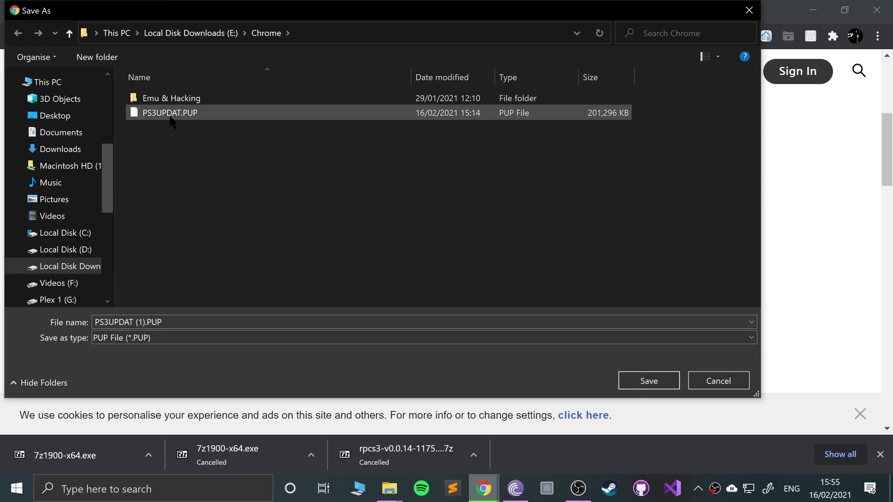
pyautogui.click(718, 381)
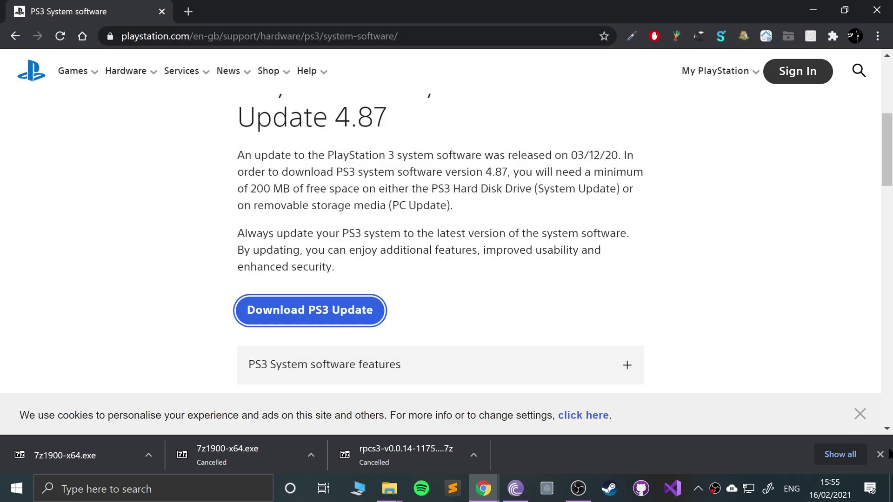
# Open vimm.net and go to the PlayStation 3 section of The Vault.
pyautogui.click(275, 37)
pyautogui.write('vimm.net')
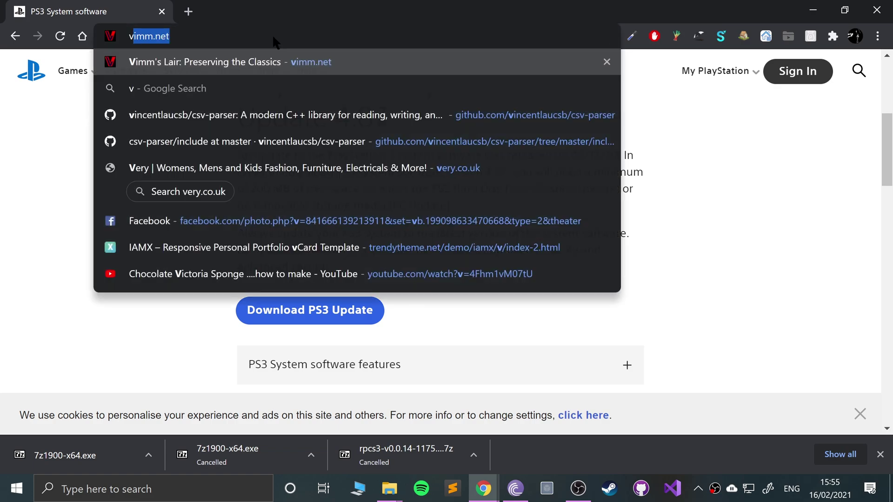
pyautogui.press('Return')
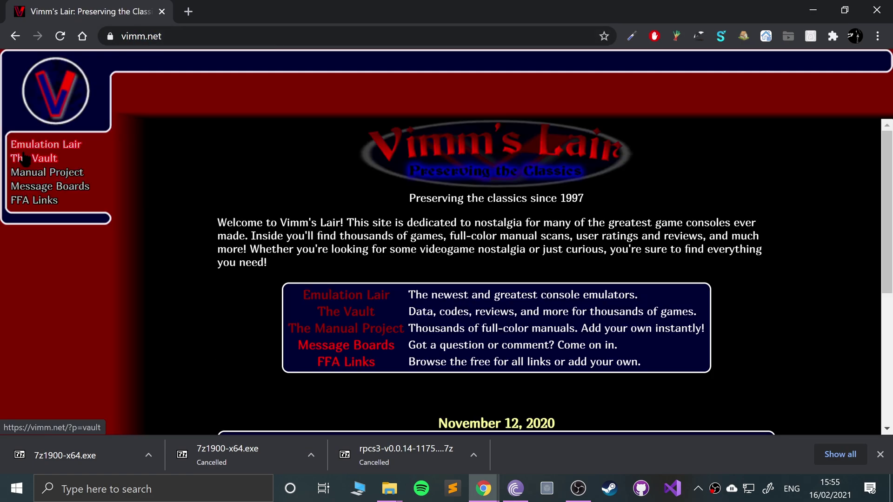
pyautogui.click(24, 159)
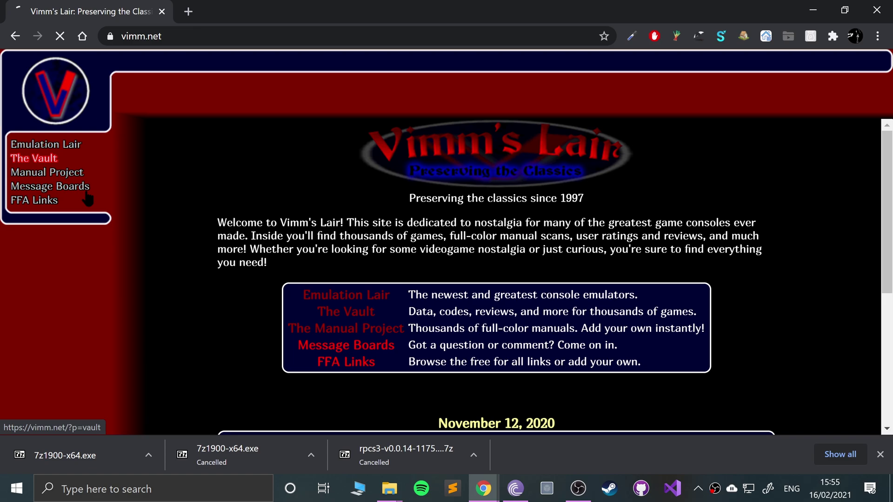
pyautogui.click(380, 380)
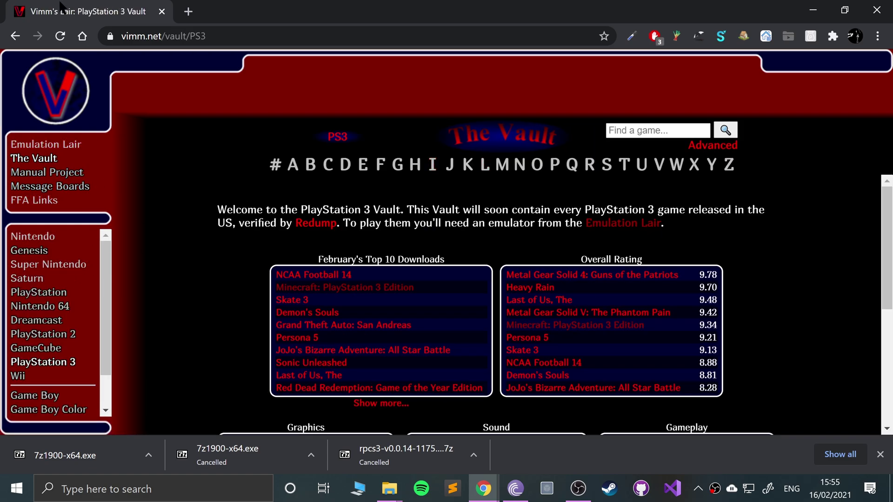
# Start downloading Minecraft: PlayStation 3 Edition in JB folder format from its game page, and cancel the download.
pyautogui.click(333, 288)
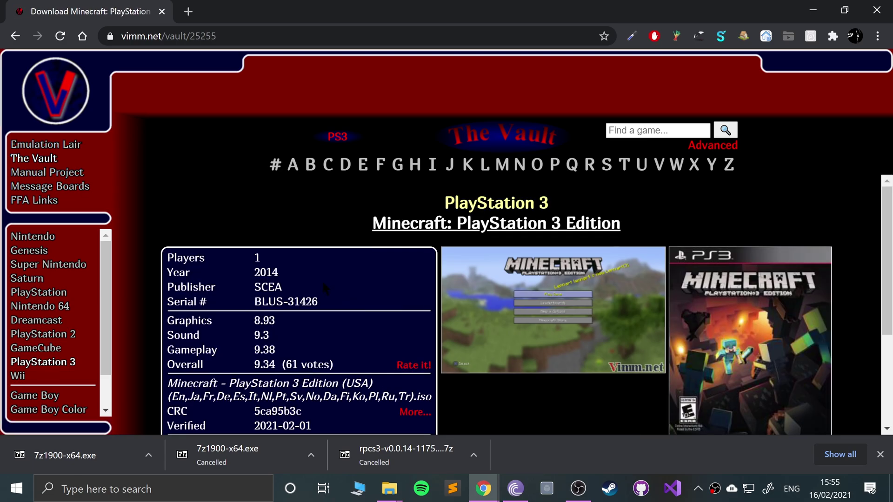
pyautogui.scroll(-3, 329, 282)
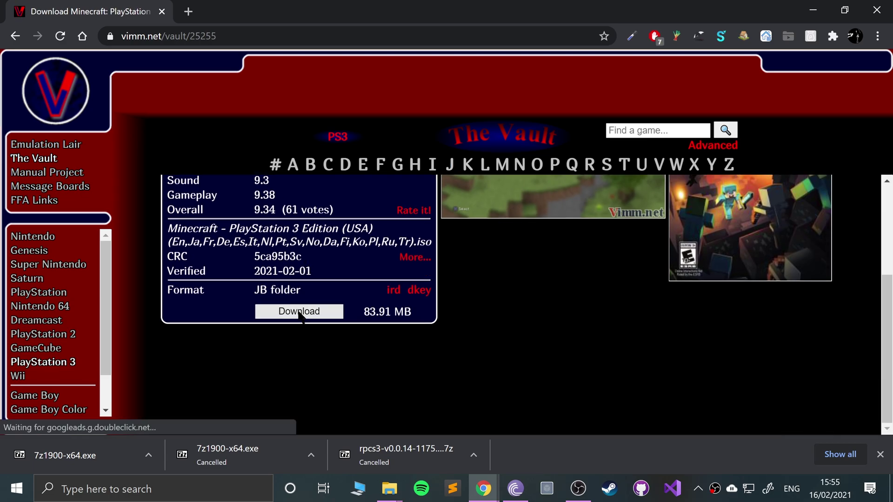
pyautogui.click(280, 307)
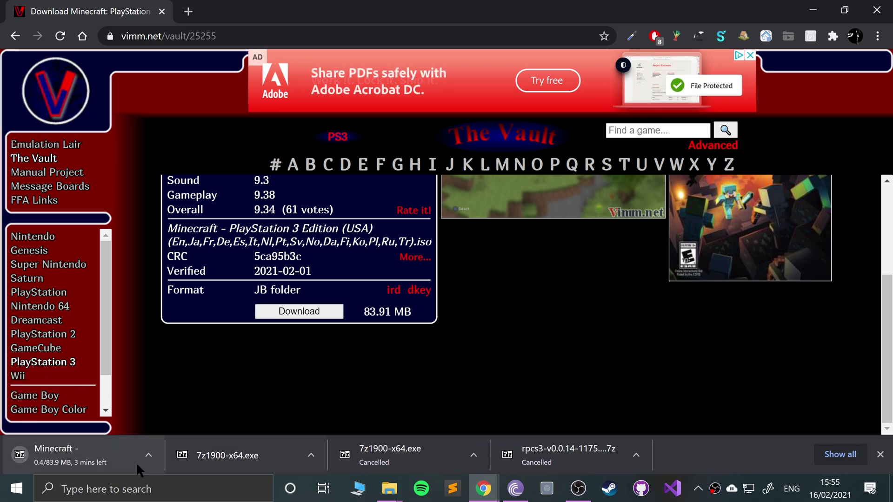
pyautogui.click(151, 456)
pyautogui.click(164, 437)
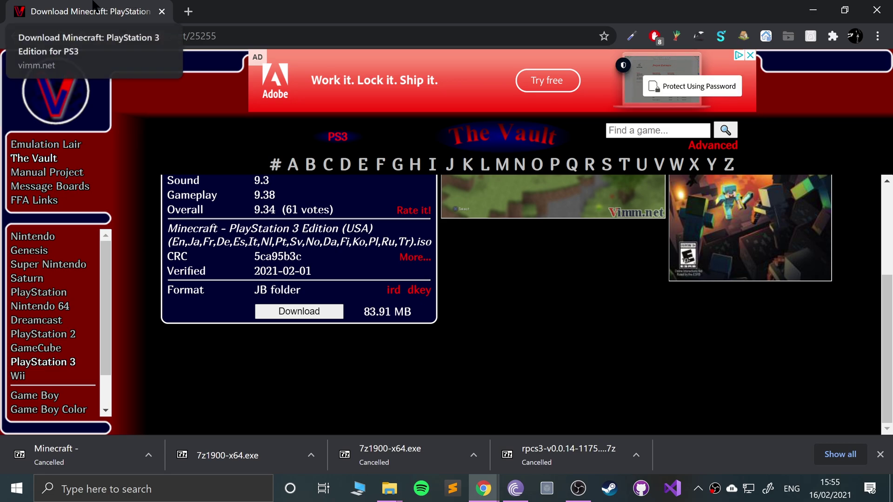
# Open the Chrome downloads folder in File Explorer and install 7-Zip 19.00 from 7z1900-x64.exe into D:\Software\7-Zip\.
pyautogui.click(484, 488)
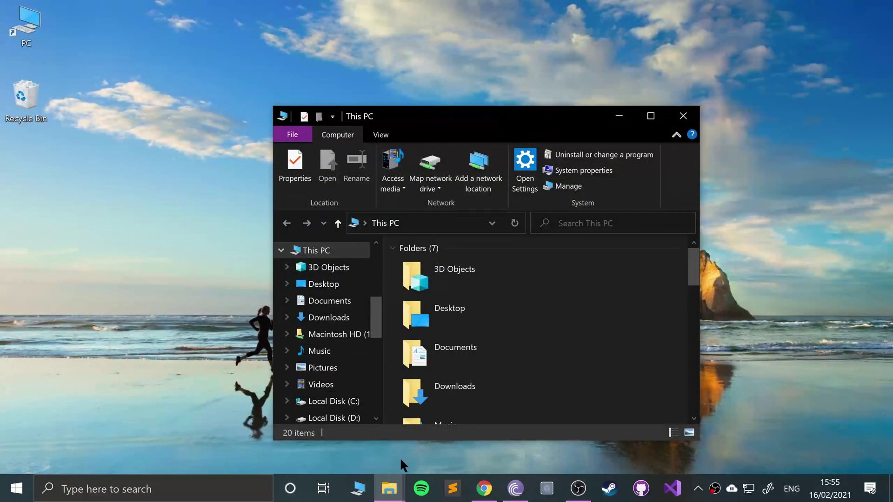
pyautogui.click(683, 116)
pyautogui.click(401, 487)
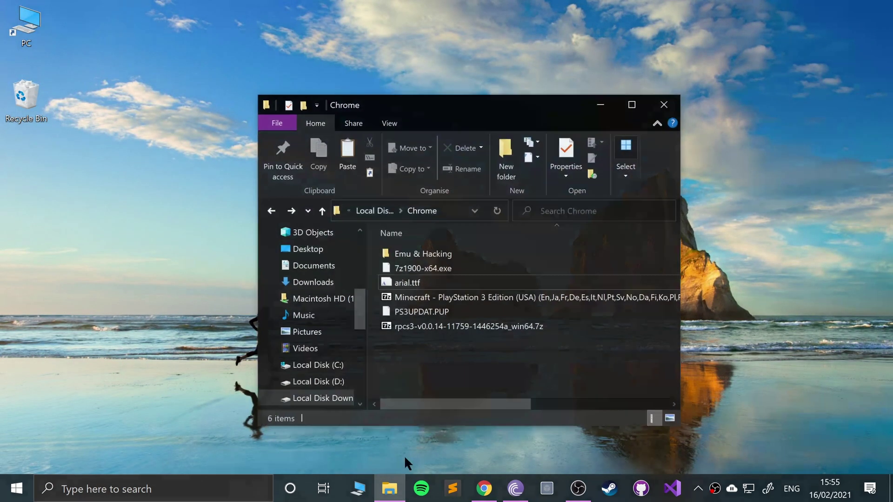
pyautogui.doubleClick(426, 265)
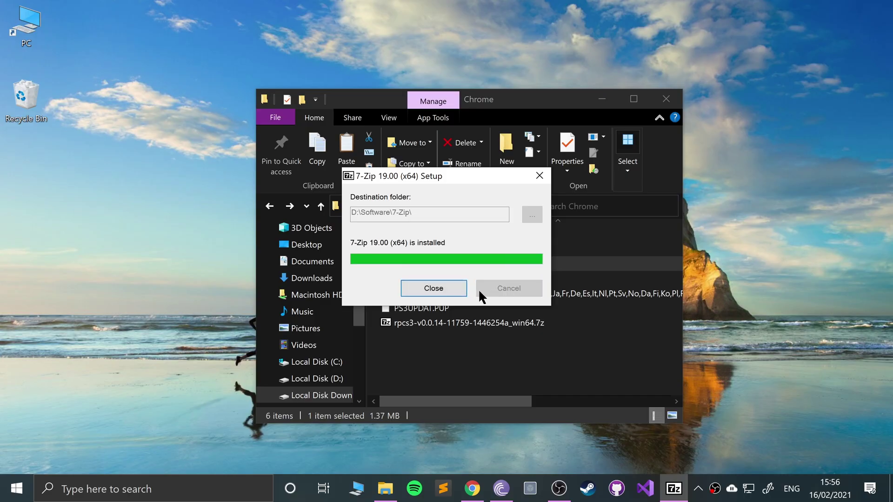
pyautogui.click(445, 287)
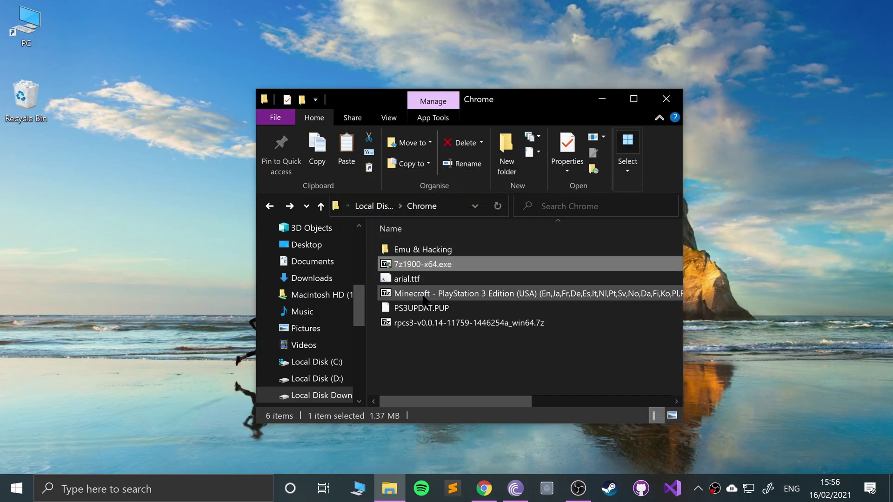
pyautogui.click(406, 321)
pyautogui.rightClick(406, 323)
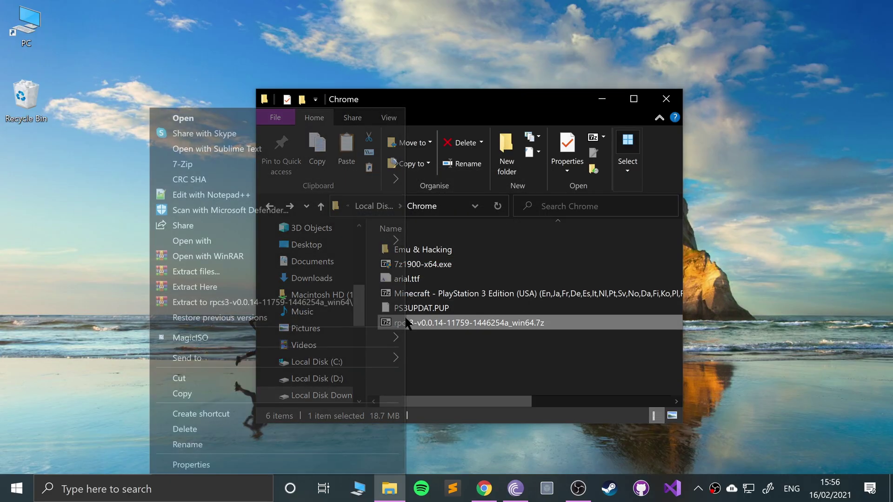
pyautogui.moveTo(252, 164)
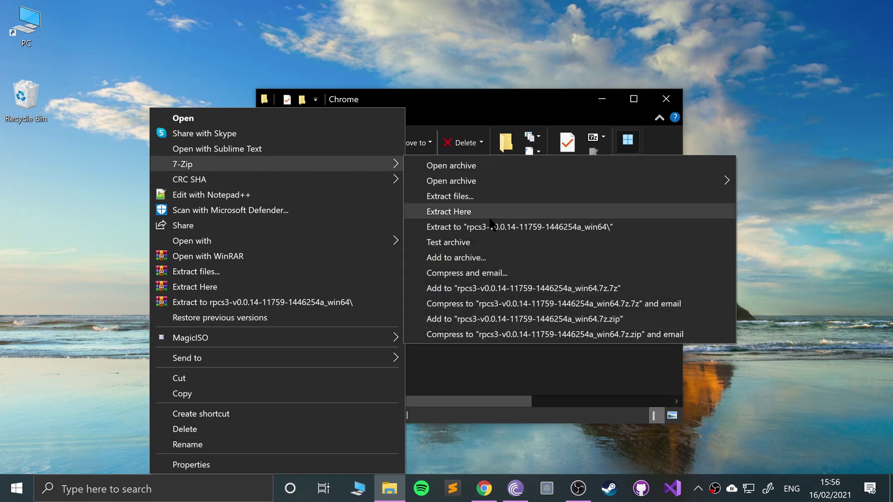
pyautogui.click(465, 227)
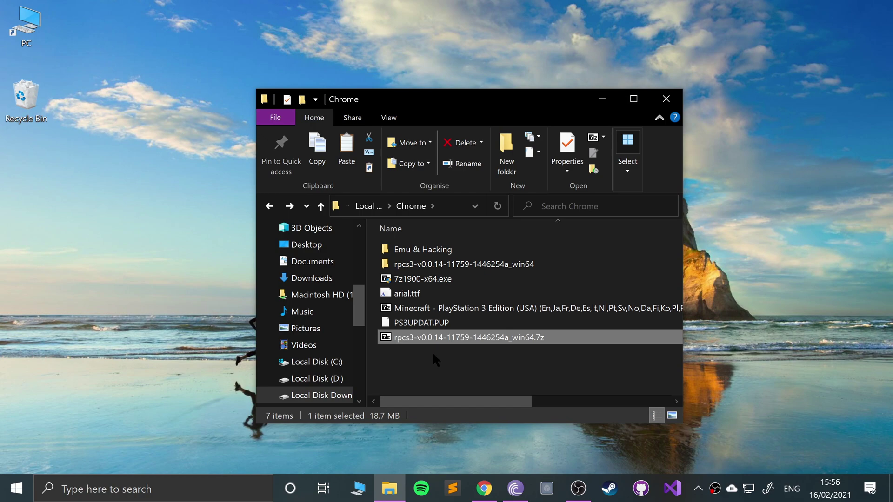
# Extract the Minecraft - PlayStation 3 Edition (USA) archive with 7-Zip into a folder of the same name.
pyautogui.click(400, 308)
pyautogui.rightClick(400, 308)
pyautogui.moveTo(218, 160)
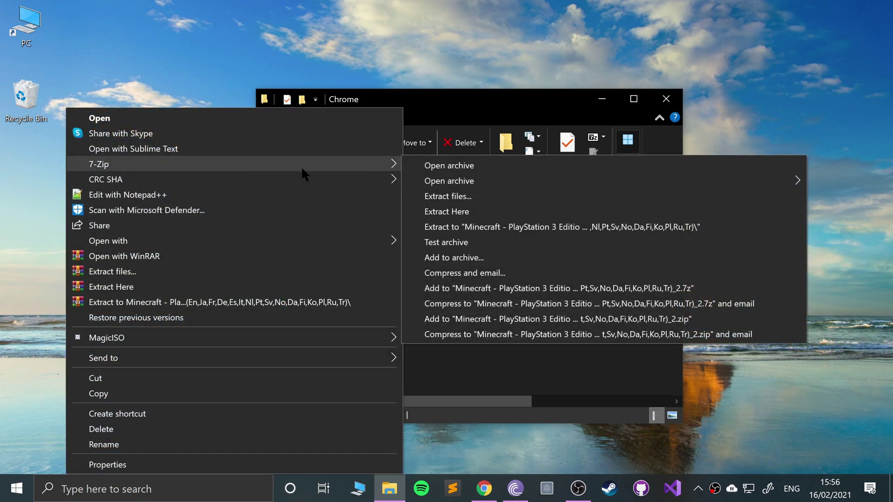
pyautogui.click(515, 232)
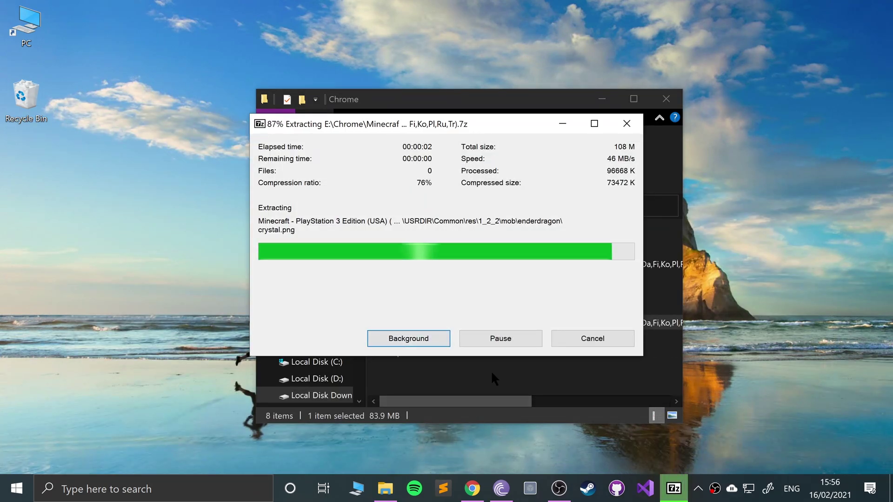
# Launch rpcs3.exe from the extracted RPCS3 folder, confirm having read the Quickstart guide and continue past the welcome dialog.
pyautogui.doubleClick(447, 278)
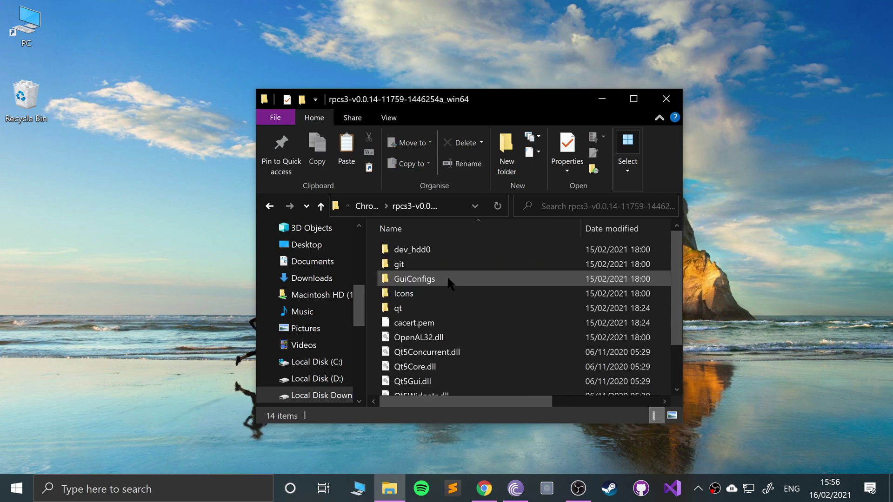
pyautogui.scroll(-2, 432, 326)
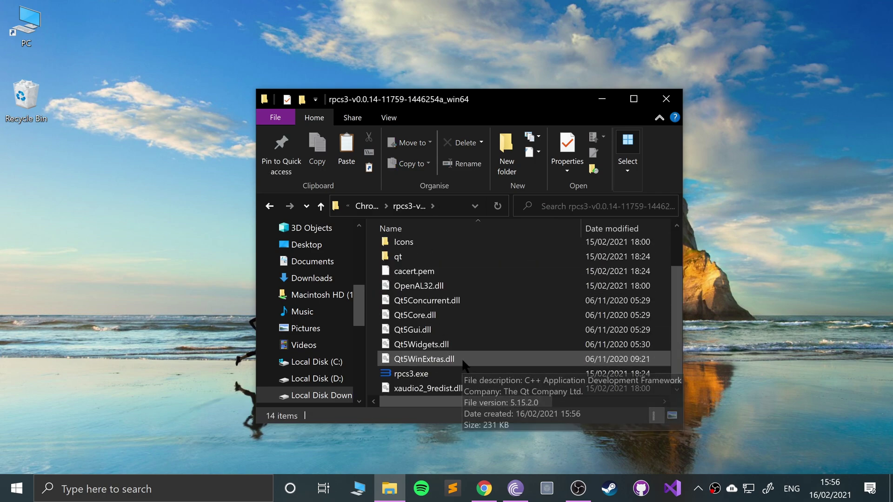
pyautogui.doubleClick(407, 376)
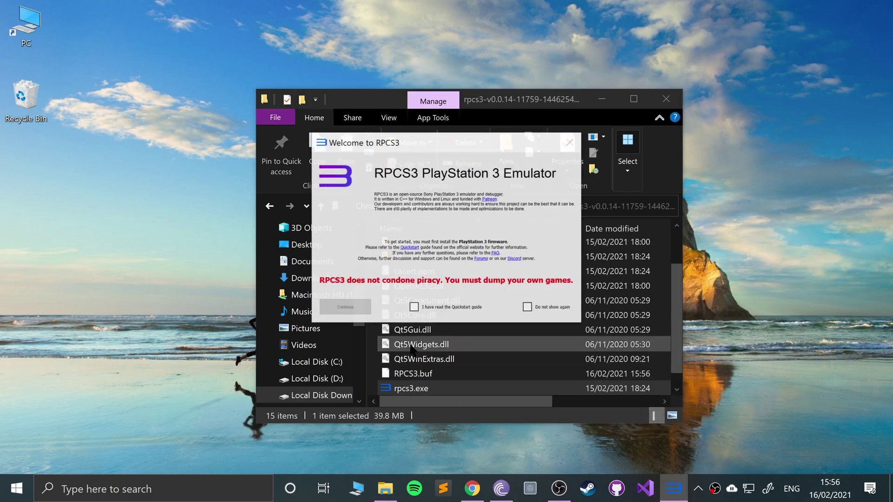
pyautogui.click(414, 307)
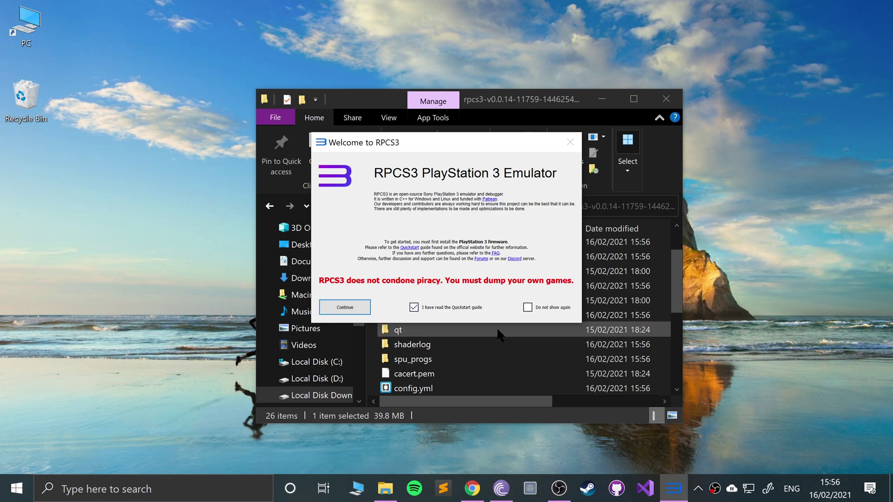
pyautogui.click(347, 306)
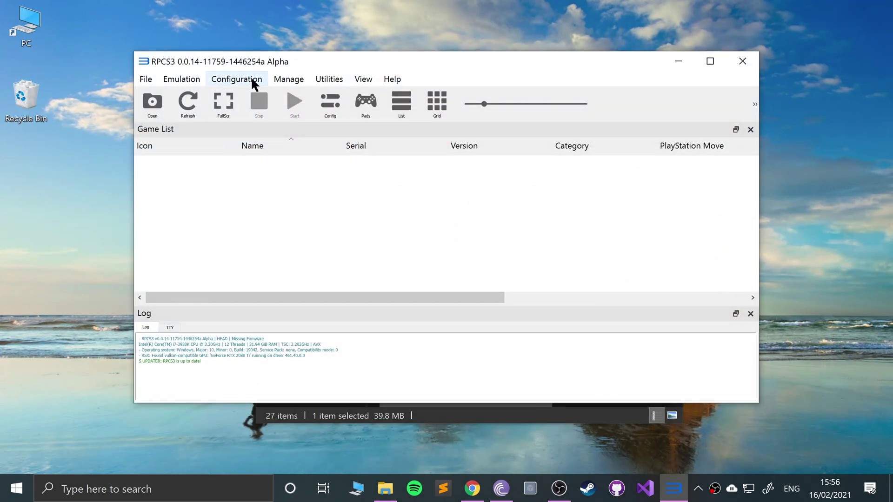
# Open the gamepad settings and choose Keyboard as the handler for Player 1.
pyautogui.click(251, 80)
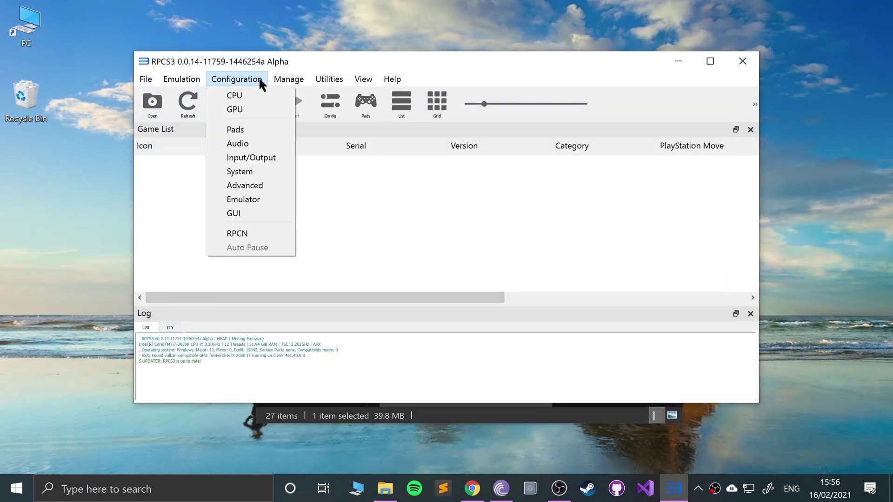
pyautogui.click(253, 79)
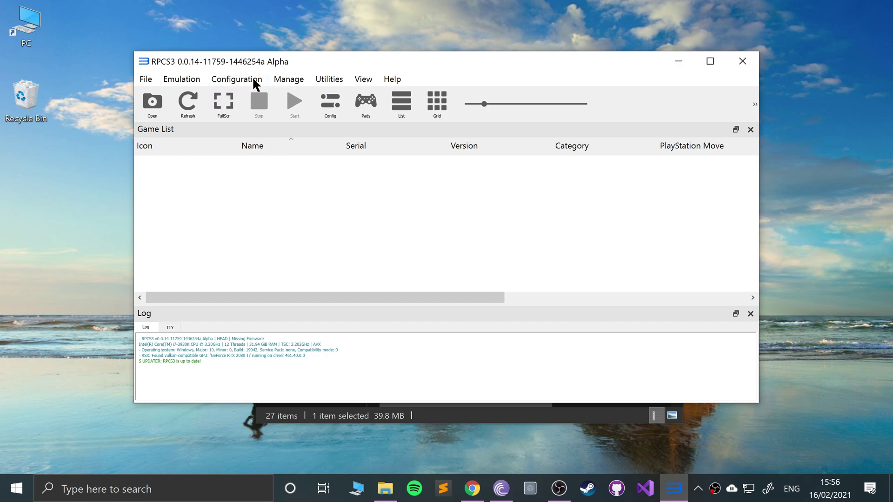
pyautogui.click(253, 80)
pyautogui.click(256, 130)
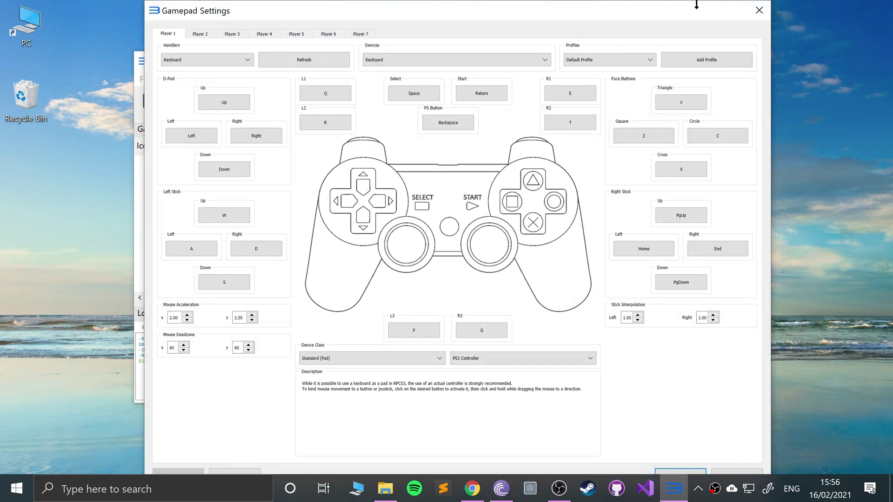
pyautogui.moveTo(620, 2); pyautogui.dragTo(620, 42)
pyautogui.scroll(-3, 636, 184)
pyautogui.scroll(3, 655, 223)
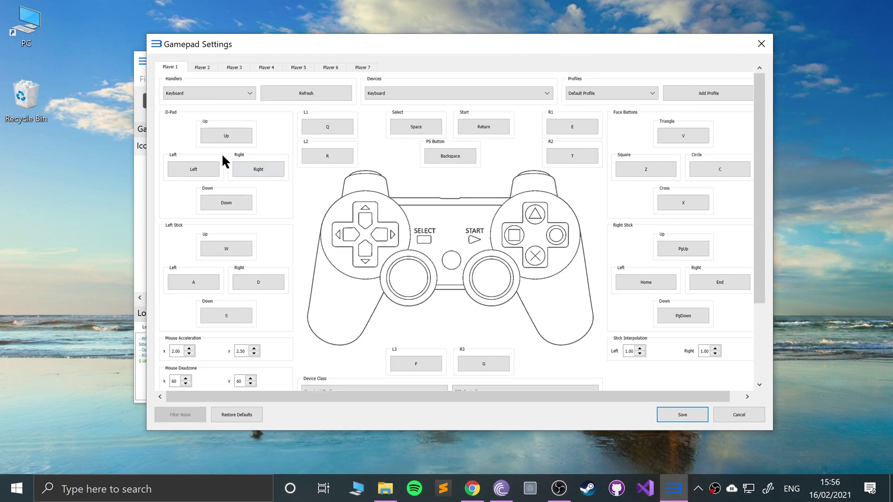
pyautogui.click(202, 91)
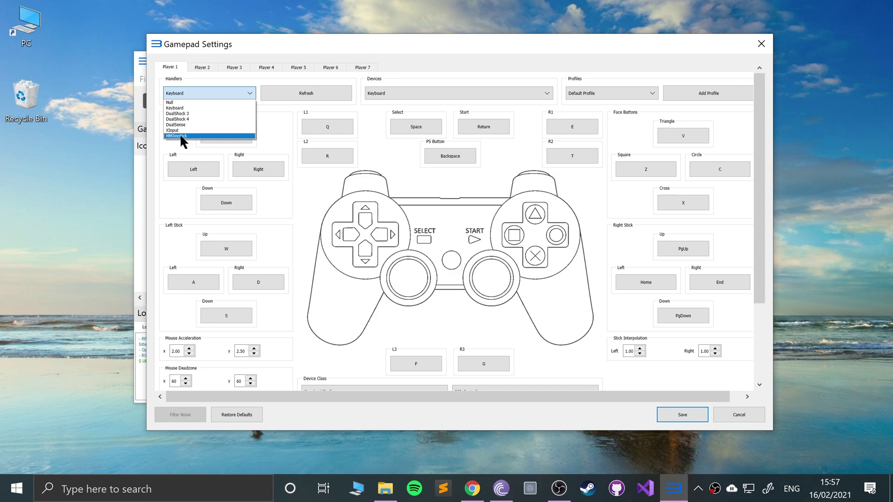
pyautogui.click(175, 108)
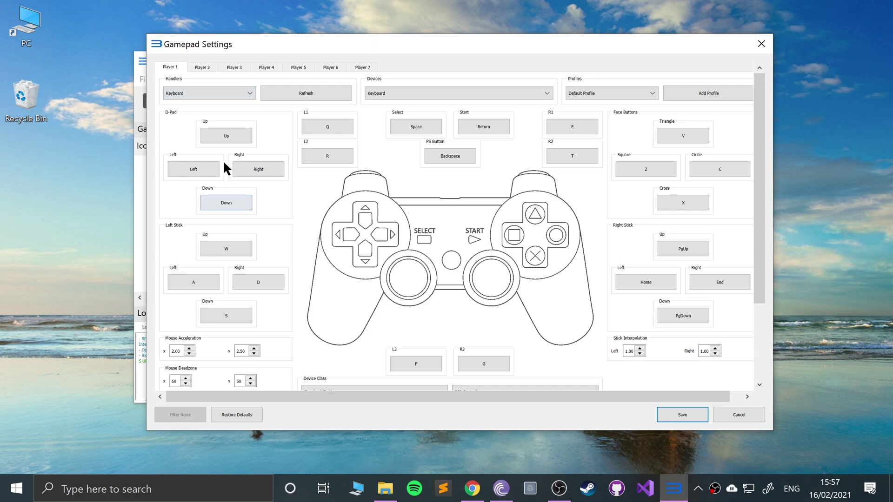
# Try binding D-Pad Up to the P key, and rebind it to the Up arrow key.
pyautogui.click(219, 131)
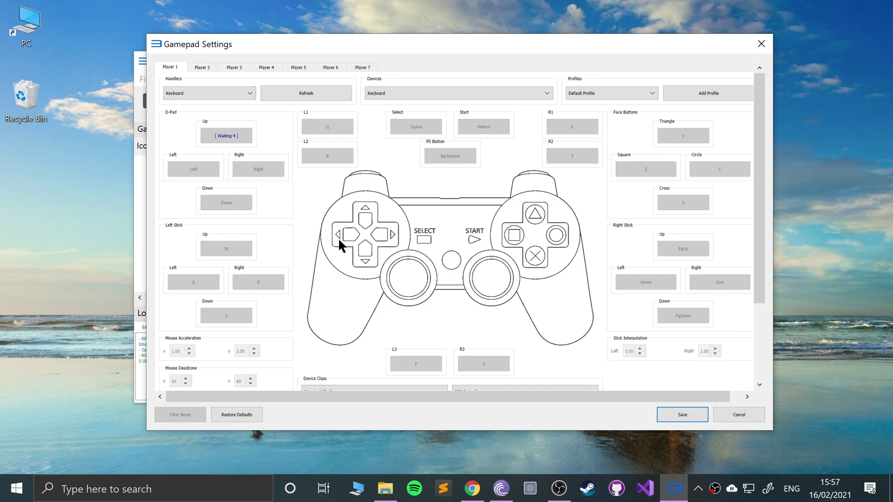
pyautogui.press('p')
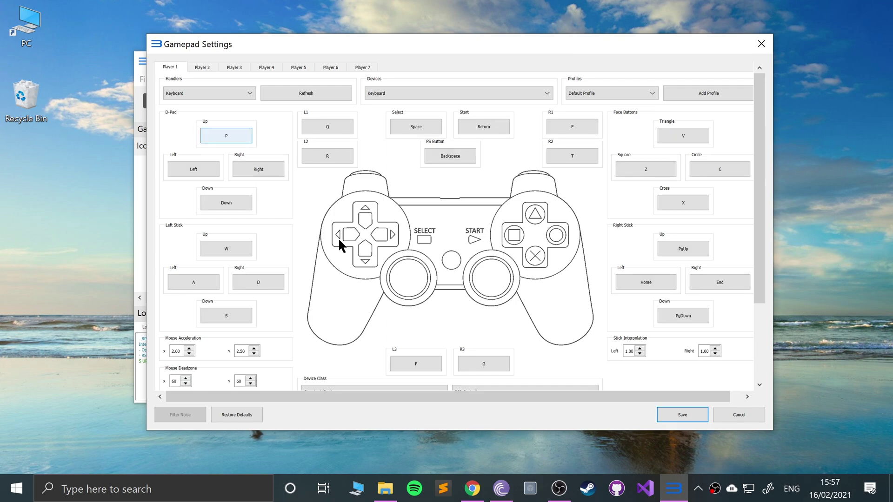
pyautogui.click(229, 134)
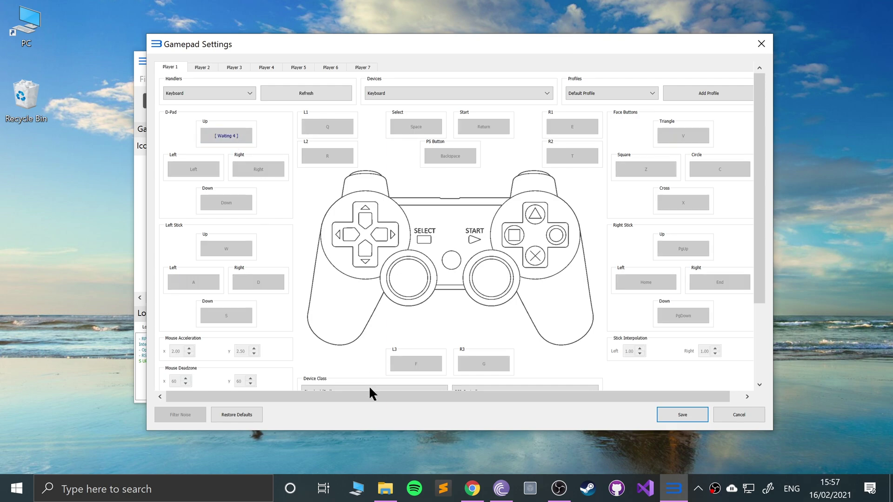
pyautogui.press('Up')
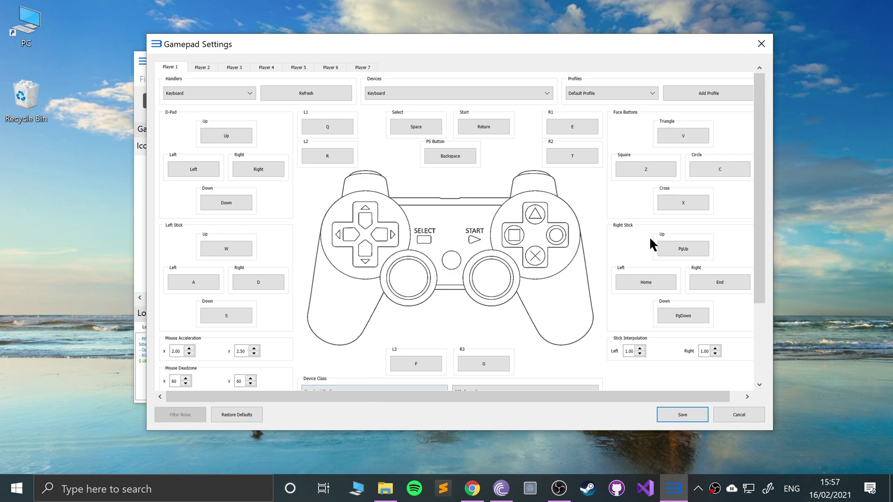
# Check the device class and the available profiles, keep Default Profile and save the gamepad settings.
pyautogui.scroll(-1, 460, 274)
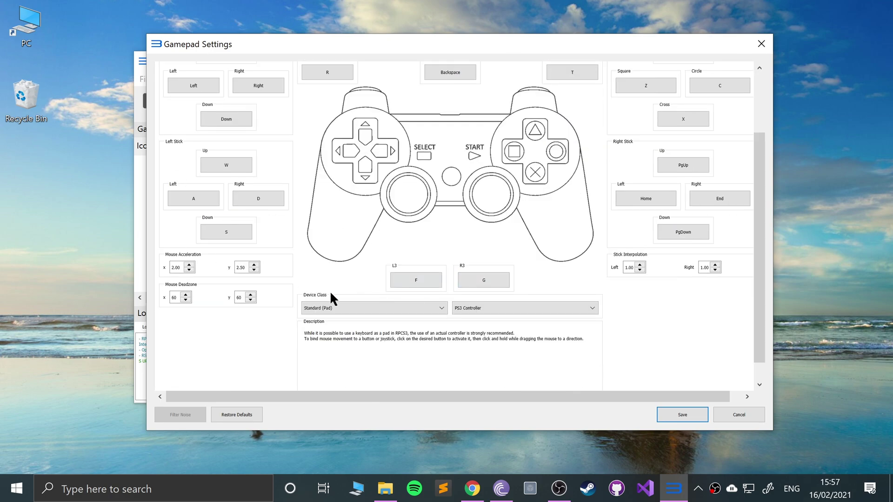
pyautogui.scroll(1, 662, 348)
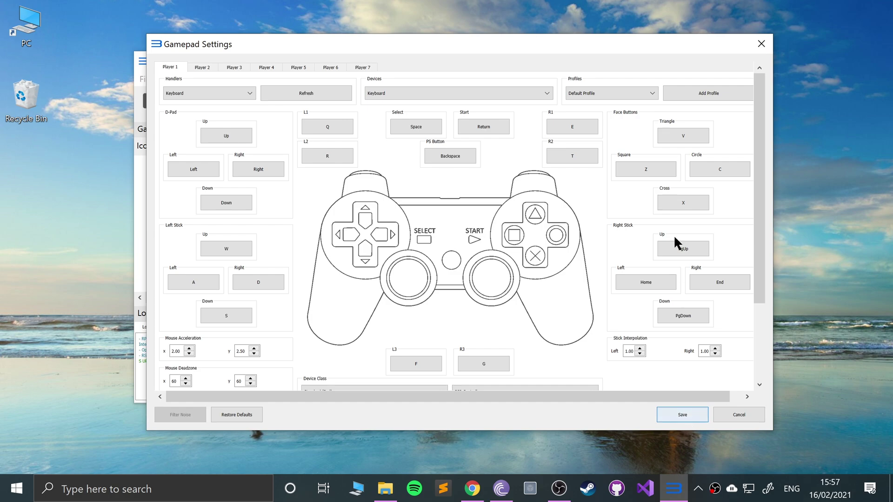
pyautogui.click(642, 93)
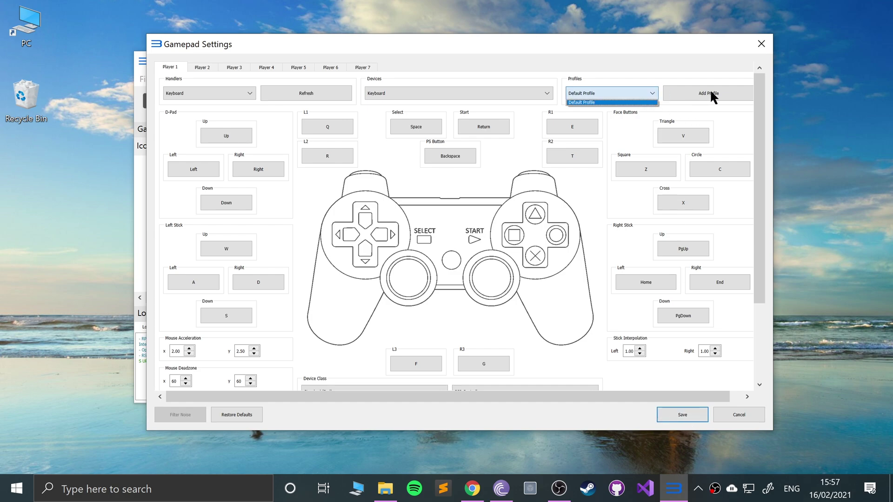
pyautogui.click(677, 60)
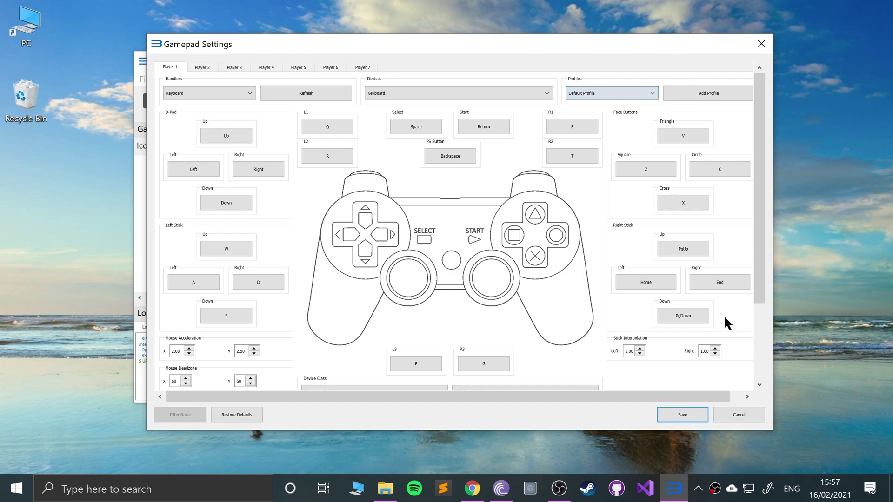
pyautogui.click(683, 415)
pyautogui.click(146, 78)
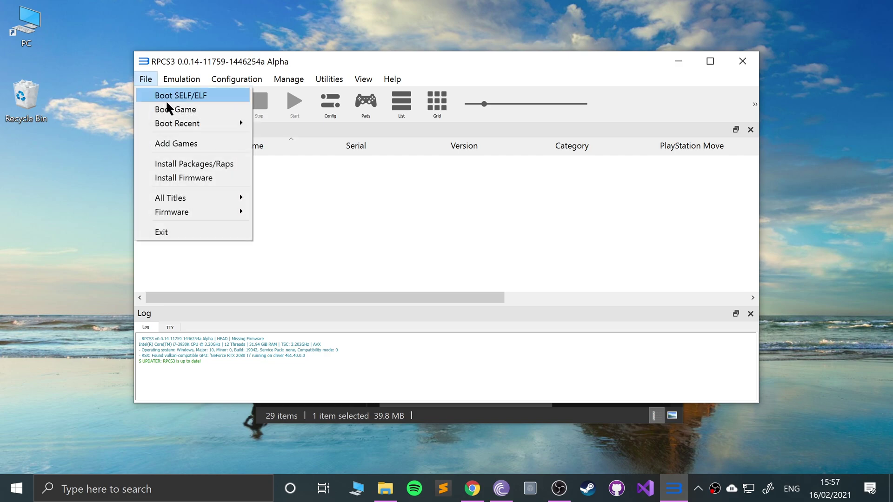
pyautogui.click(180, 142)
pyautogui.click(522, 363)
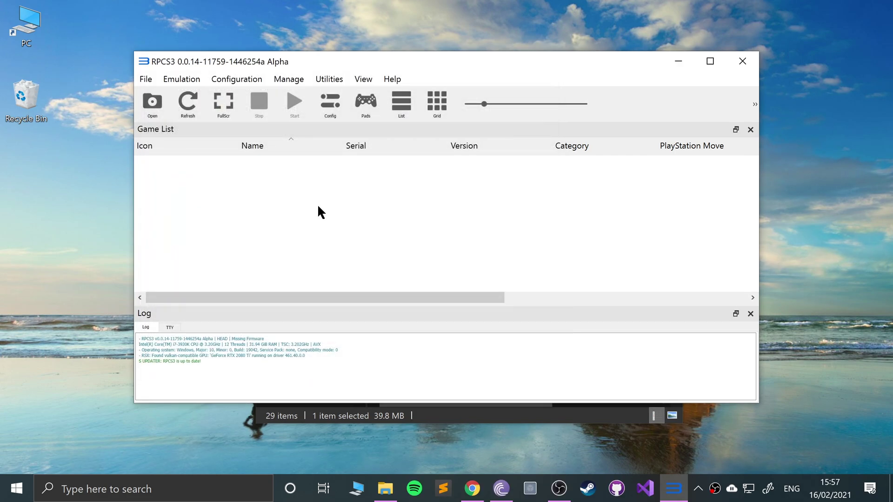
# Install the PS3 firmware from PS3UPDAT.PUP in the Chrome folder on the Local Disk Downloads (E:) drive.
pyautogui.click(146, 78)
pyautogui.click(191, 174)
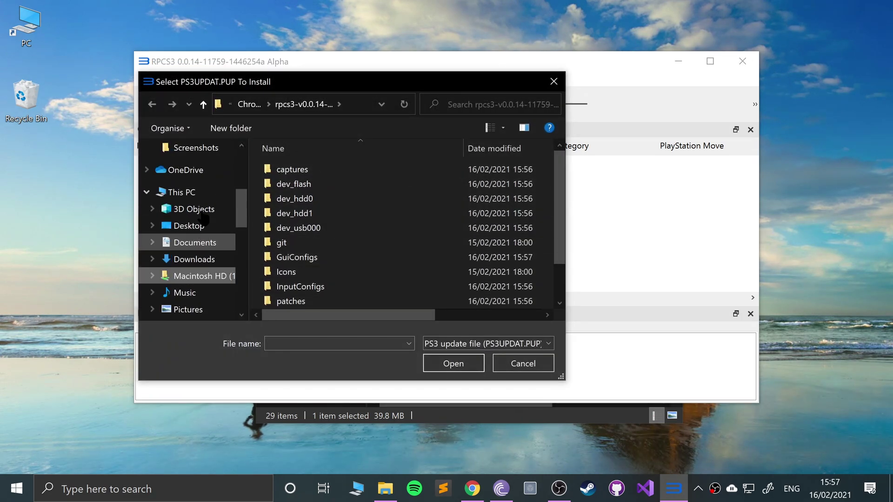
pyautogui.scroll(1, 195, 189)
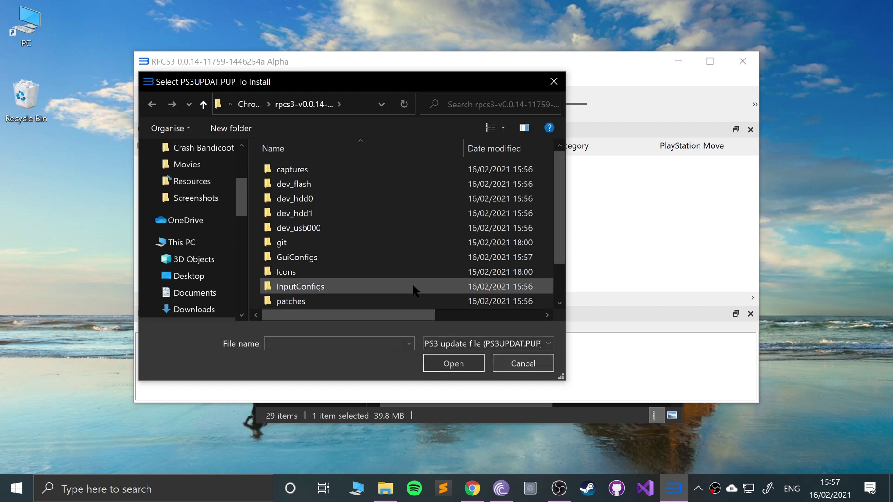
pyautogui.scroll(1, 201, 217)
pyautogui.click(197, 181)
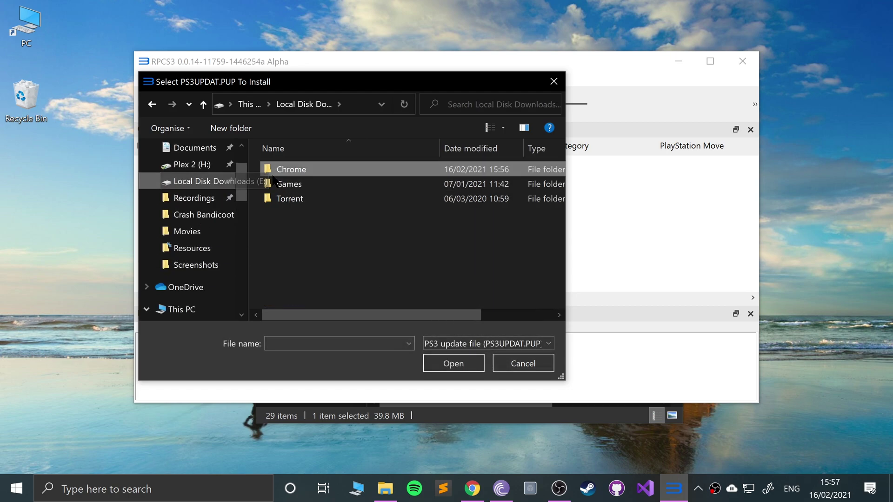
pyautogui.doubleClick(286, 171)
pyautogui.doubleClick(289, 185)
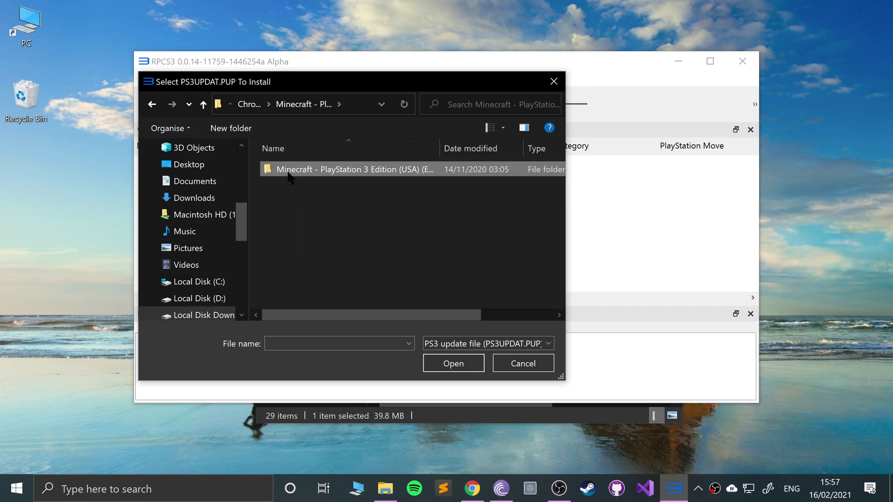
pyautogui.click(154, 105)
pyautogui.doubleClick(271, 213)
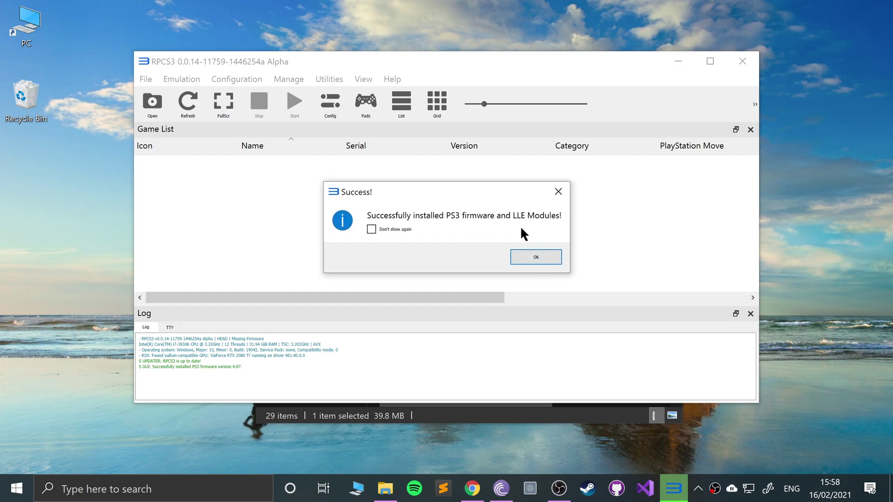
# Acknowledge the completed PS3 firmware installation.
pyautogui.click(536, 259)
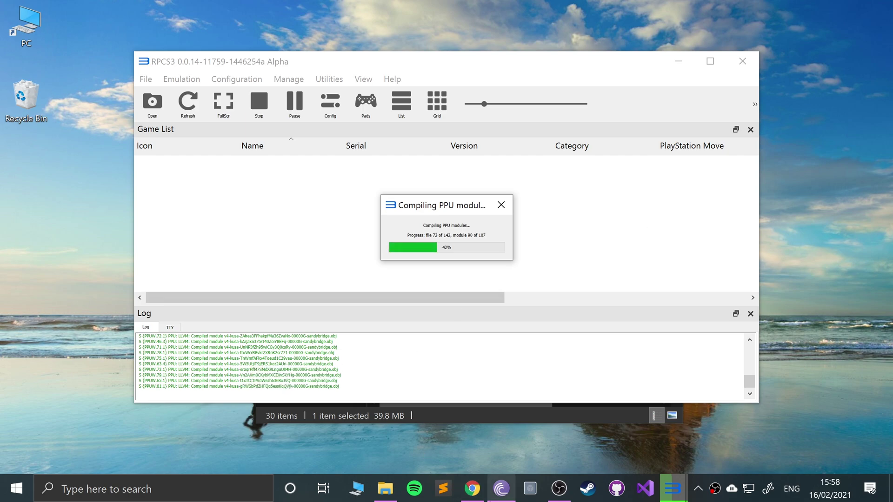
# Switch to a new Chrome window, go to the RPCS3 website and open its game compatibility list.
pyautogui.hotkey('alt', 'Tab')
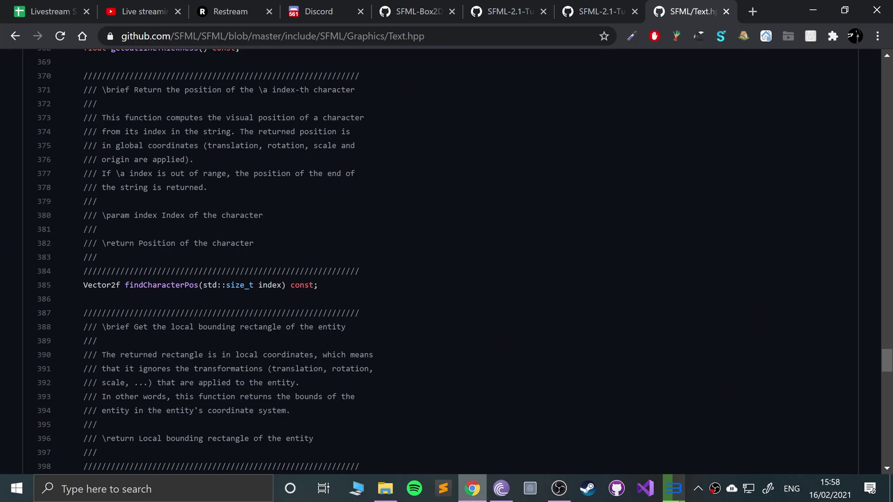
pyautogui.click(473, 489)
pyautogui.rightClick(472, 489)
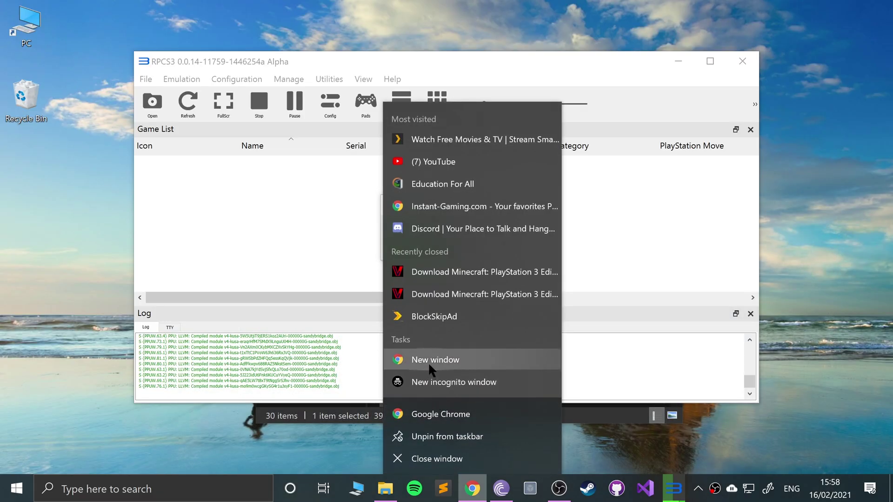
pyautogui.click(406, 359)
pyautogui.write('rpcs3')
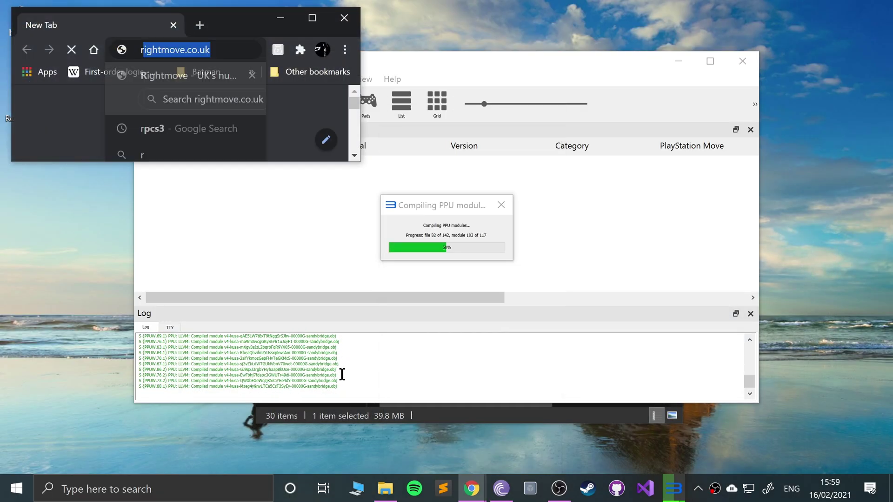
pyautogui.press('Return')
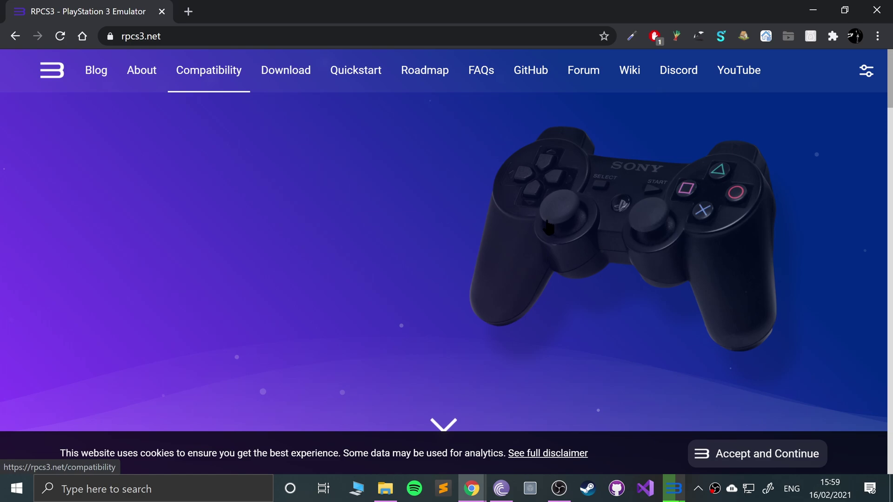
pyautogui.click(201, 77)
pyautogui.scroll(-5, 464, 146)
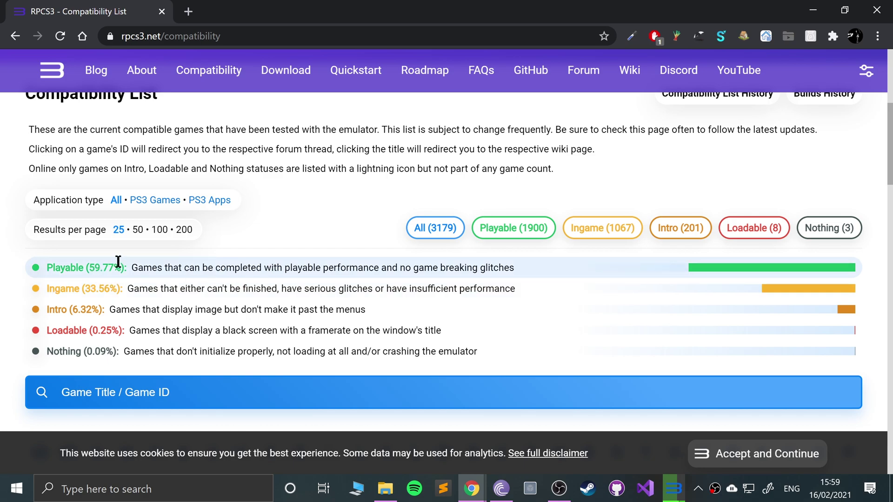
pyautogui.scroll(-9, 196, 336)
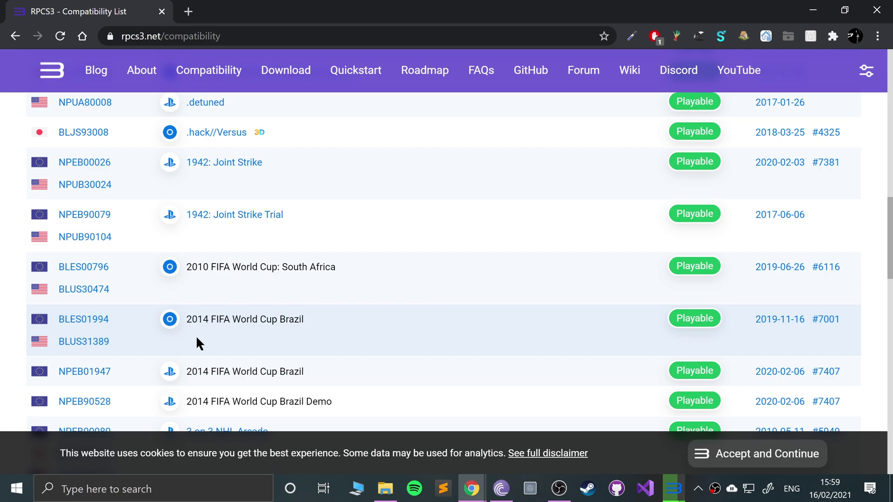
pyautogui.scroll(4, 196, 340)
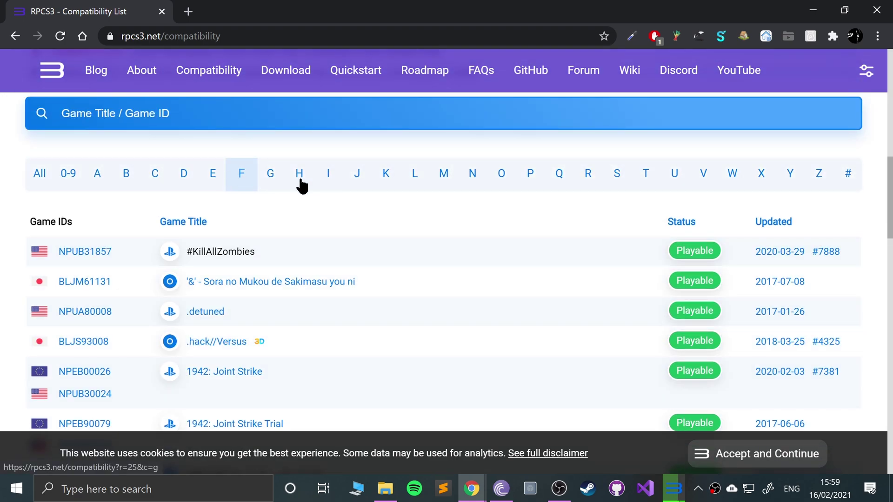
# Look through all three pages of compatibility entries for games starting with K, and check the Ingame and Intro status definitions.
pyautogui.click(393, 180)
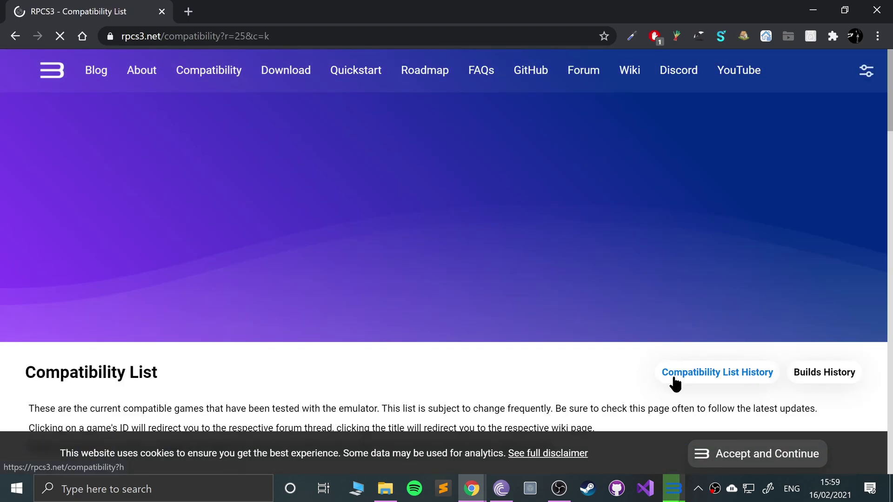
pyautogui.scroll(-20, 400, 306)
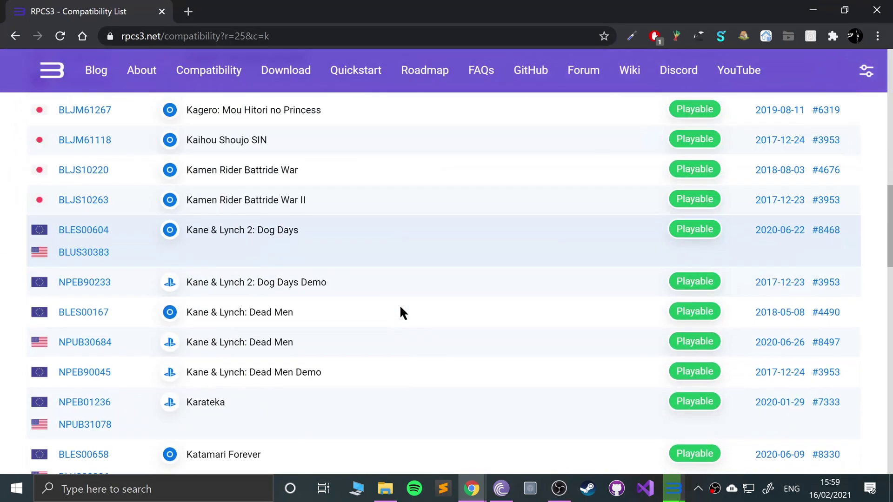
pyautogui.scroll(3, 387, 311)
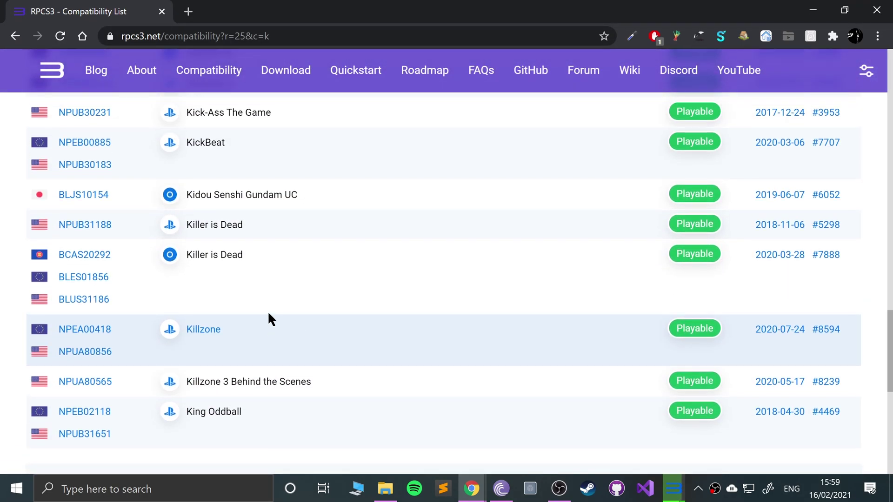
pyautogui.scroll(-6, 253, 392)
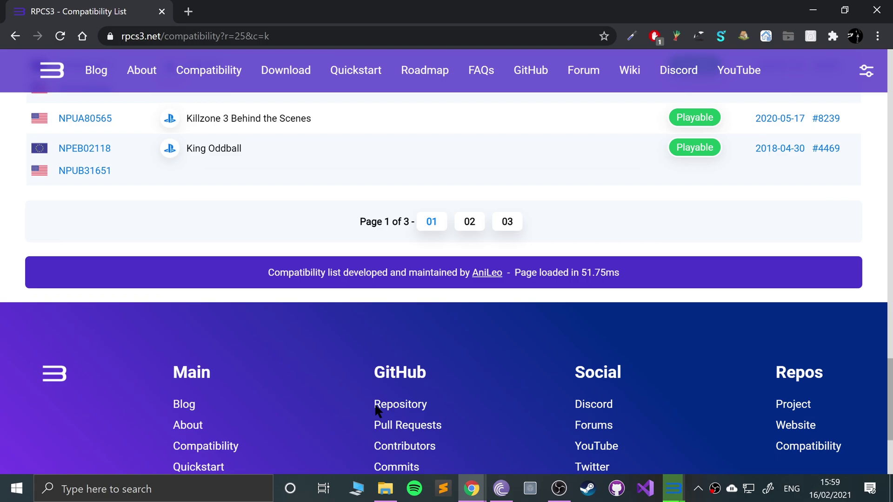
pyautogui.click(470, 222)
pyautogui.scroll(-15, 470, 230)
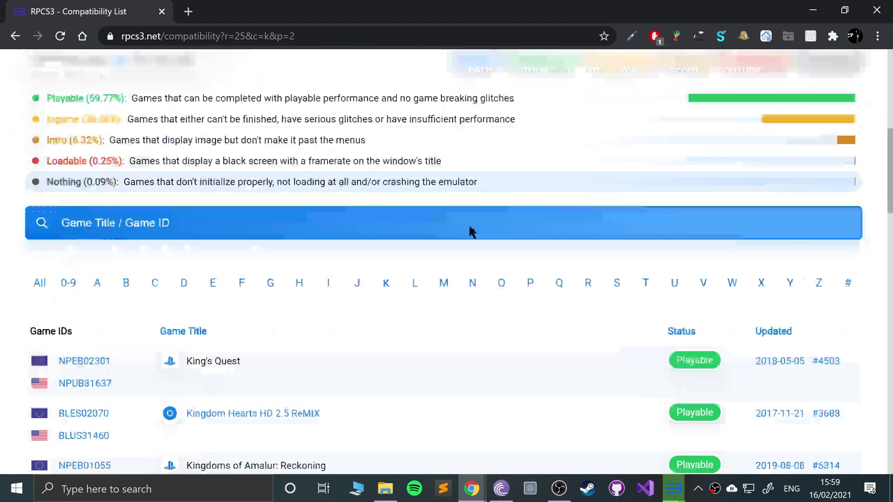
pyautogui.scroll(-10, 470, 233)
pyautogui.scroll(6, 275, 233)
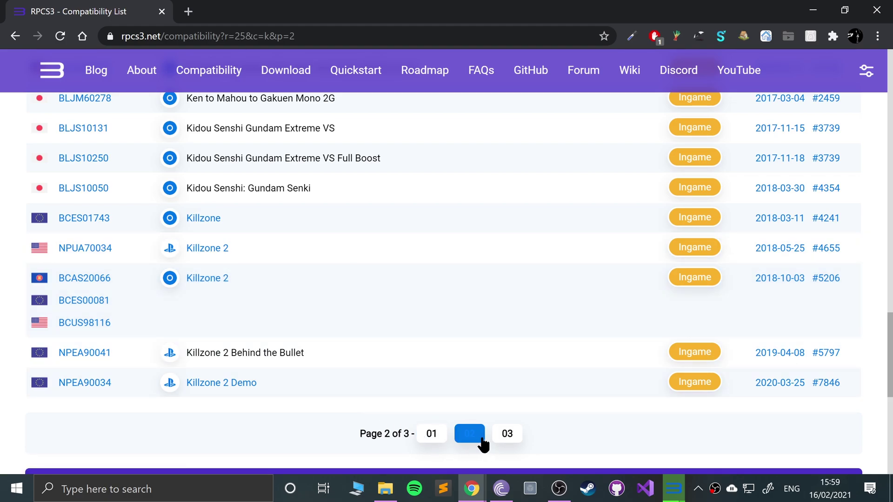
pyautogui.click(503, 436)
pyautogui.scroll(-20, 502, 432)
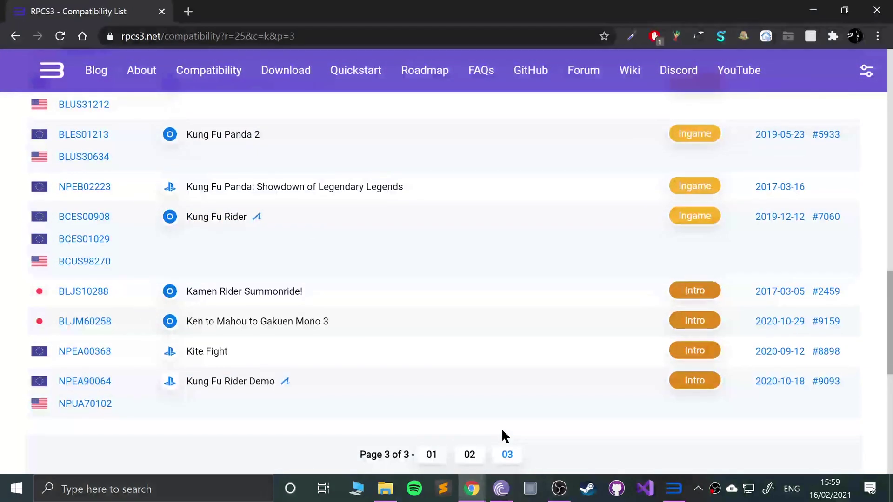
pyautogui.scroll(15, 501, 428)
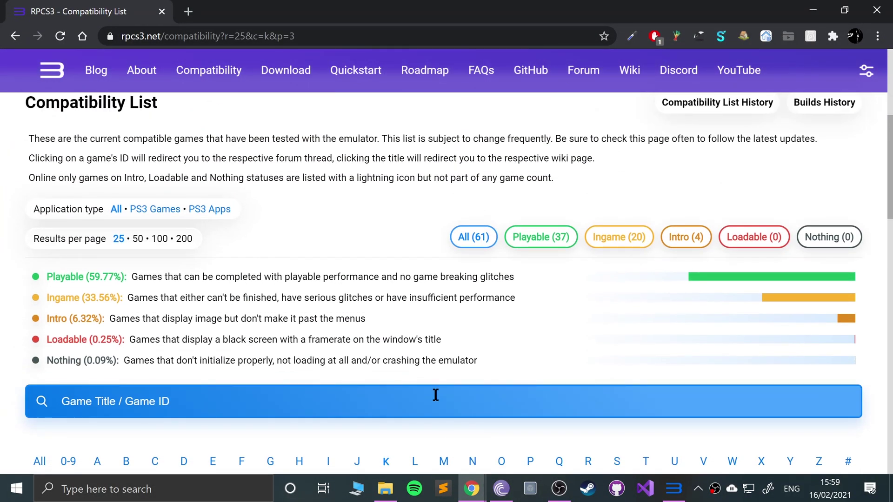
pyautogui.moveTo(387, 297); pyautogui.dragTo(562, 314)
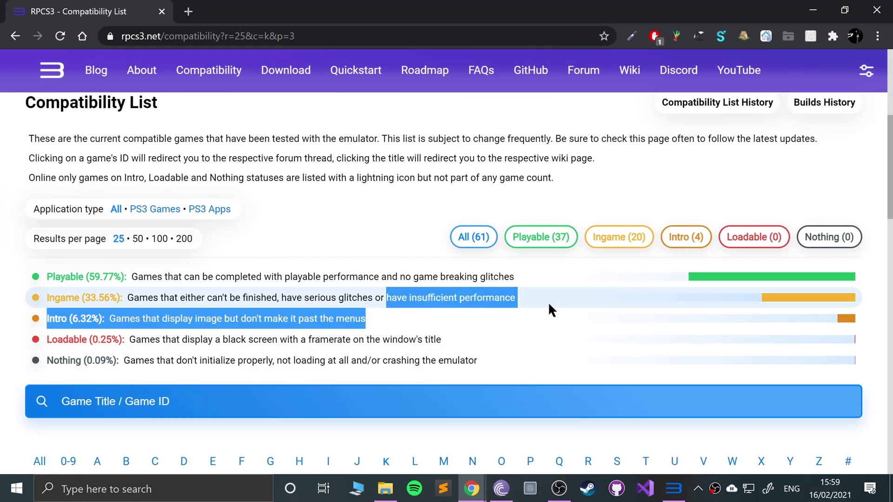
# Filter the compatibility list to games starting with U and look through the first page of entries.
pyautogui.scroll(-6, 549, 310)
pyautogui.click(674, 185)
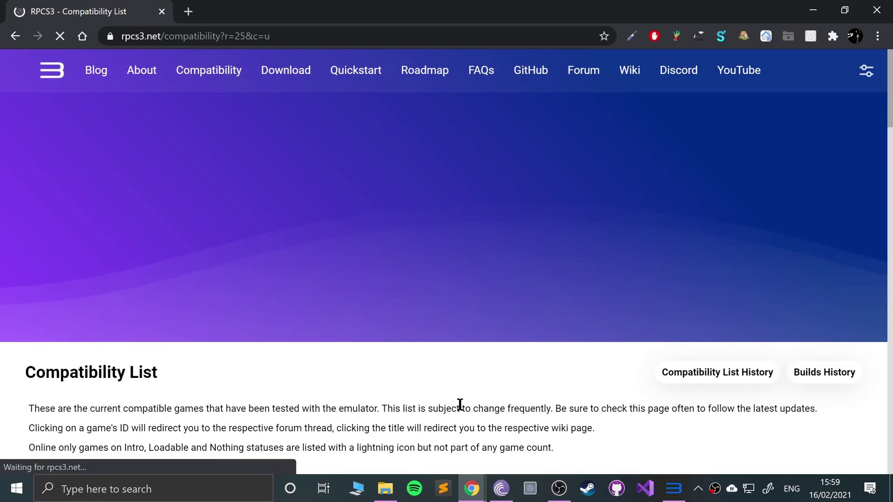
pyautogui.scroll(-20, 462, 386)
pyautogui.scroll(8, 465, 379)
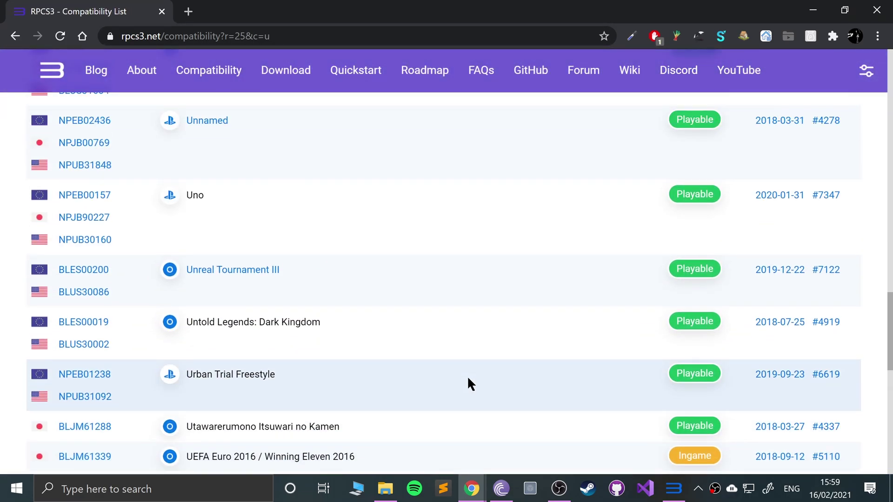
pyautogui.scroll(6, 468, 379)
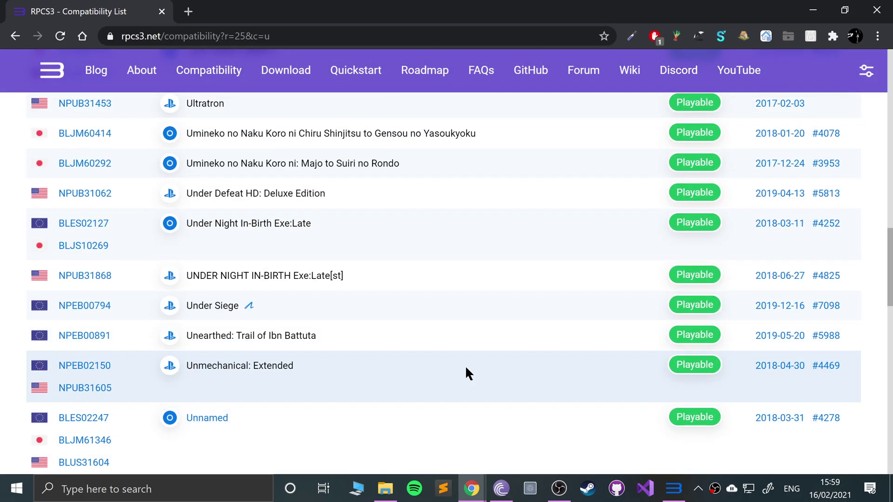
pyautogui.scroll(4, 468, 372)
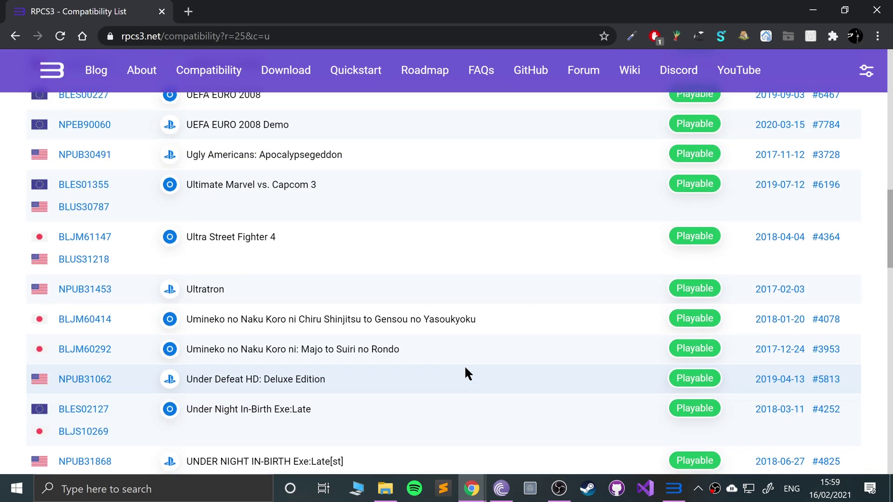
pyautogui.scroll(-7, 463, 376)
pyautogui.scroll(-7, 449, 414)
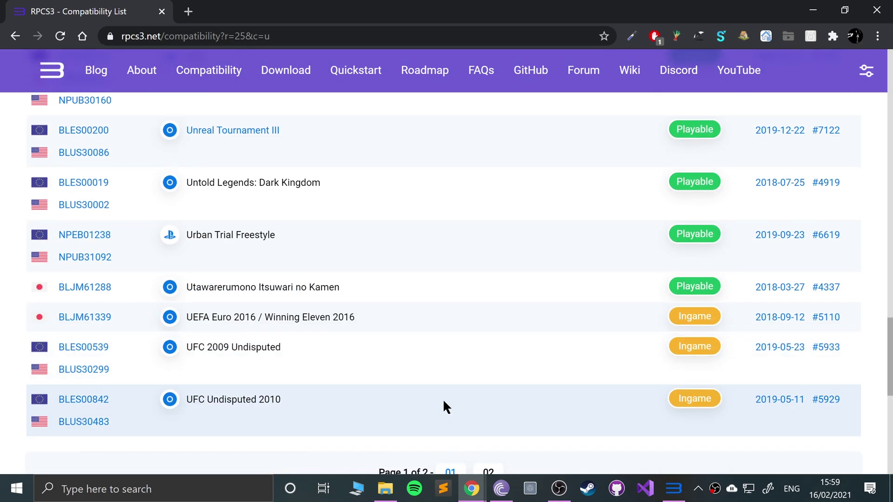
pyautogui.scroll(-5, 443, 402)
# Check the compatibility status of the Uncharted games on the second page of the U titles.
pyautogui.click(486, 261)
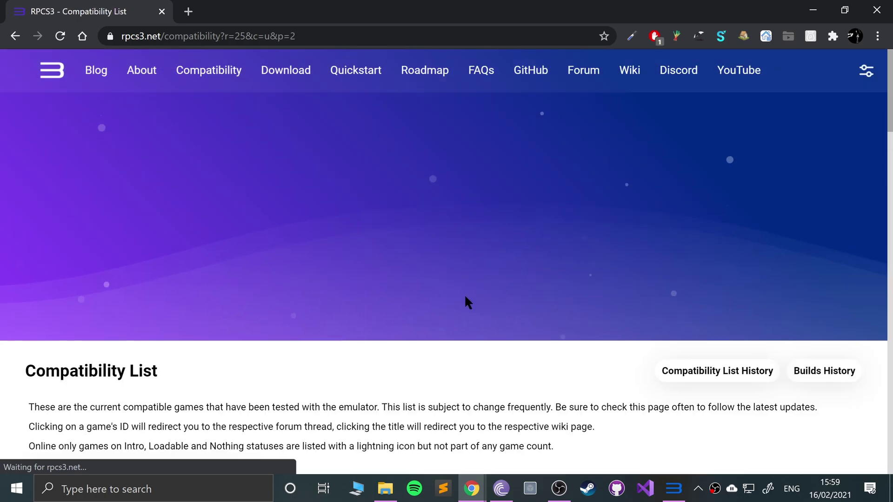
pyautogui.scroll(-15, 461, 300)
pyautogui.scroll(2, 424, 298)
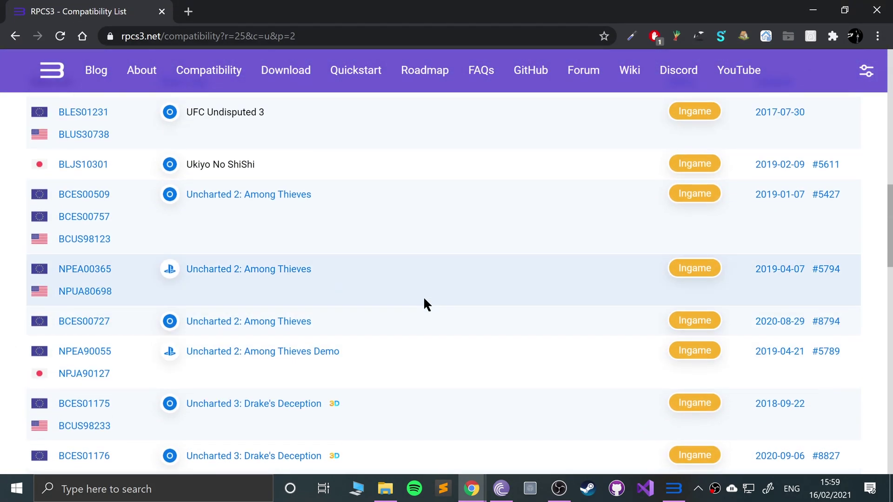
pyautogui.scroll(-4, 424, 300)
pyautogui.scroll(2, 424, 299)
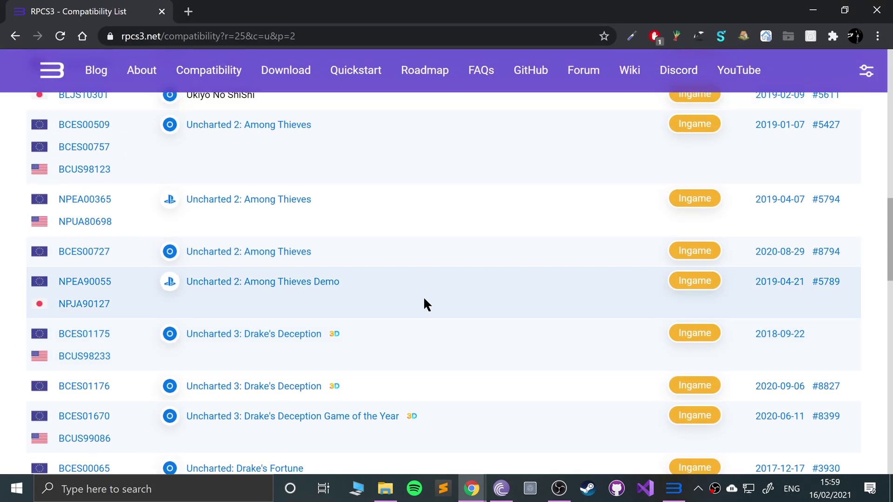
pyautogui.scroll(-4, 424, 299)
pyautogui.scroll(-10, 421, 300)
pyautogui.scroll(20, 419, 299)
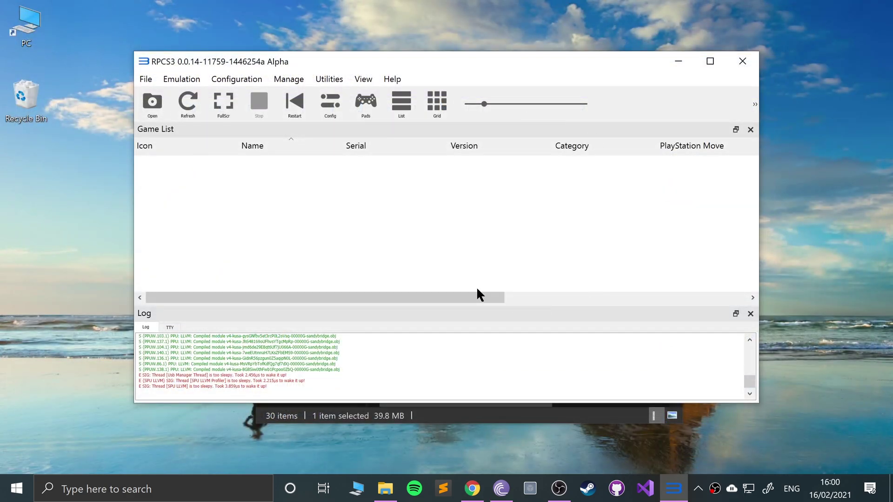
# Switch back to RPCS3 and add the Minecraft - PlayStation 3 Edition (USA) folder from the Chrome folder to the game list.
pyautogui.click(151, 79)
pyautogui.click(160, 144)
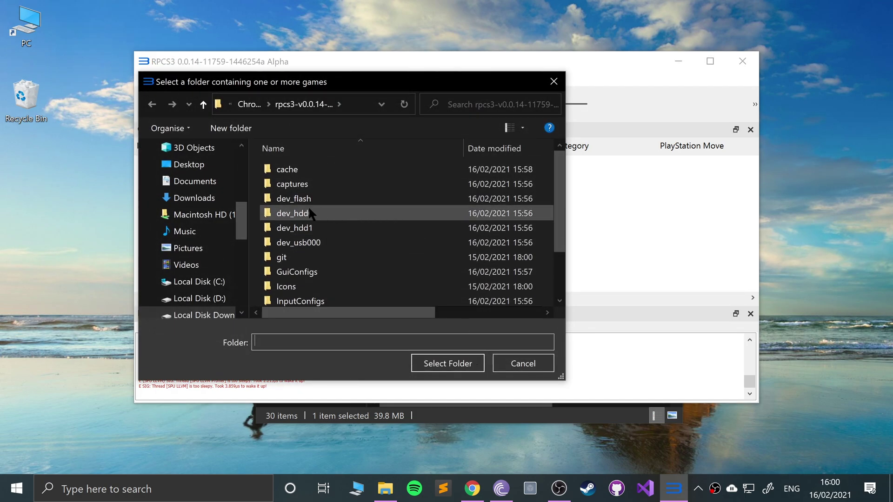
pyautogui.click(246, 104)
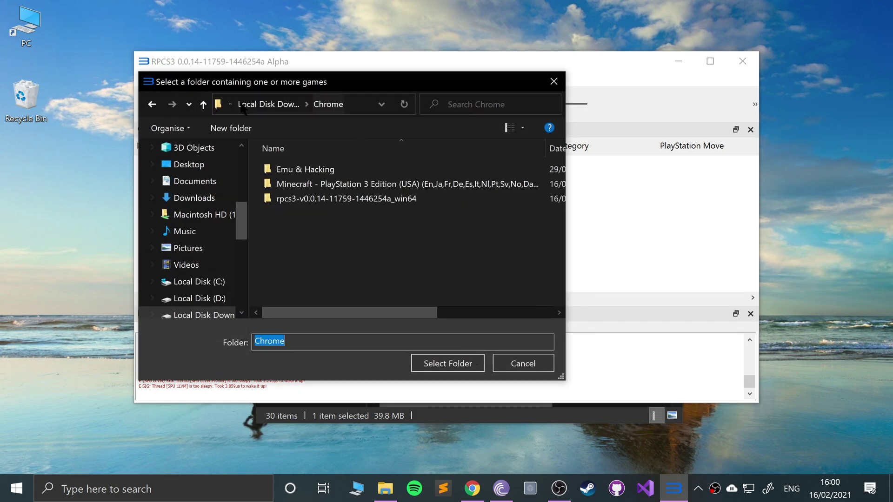
pyautogui.click(292, 172)
pyautogui.doubleClick(291, 172)
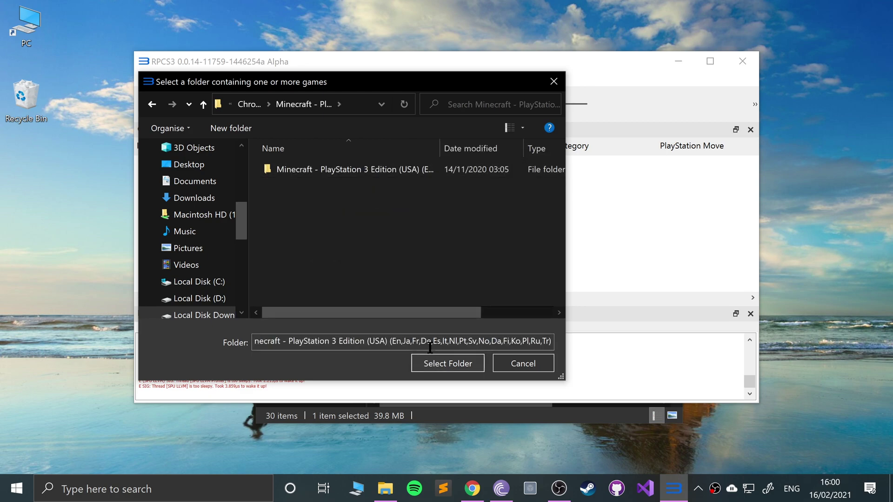
pyautogui.click(428, 364)
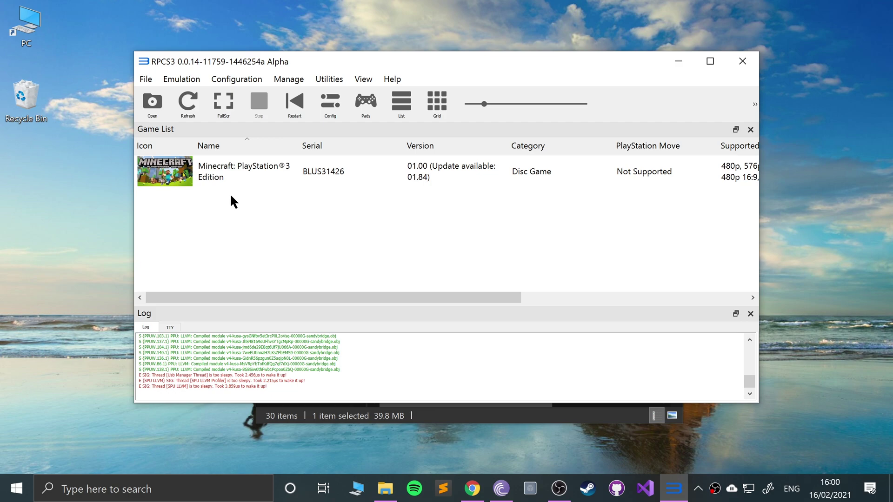
# Launch Minecraft: PlayStation 3 Edition from the game list and maximize its game window.
pyautogui.click(229, 170)
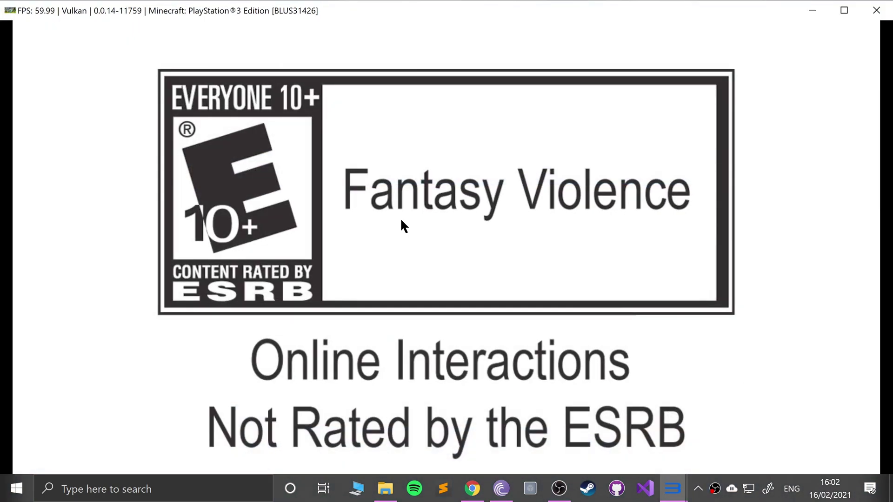
pyautogui.click(844, 10)
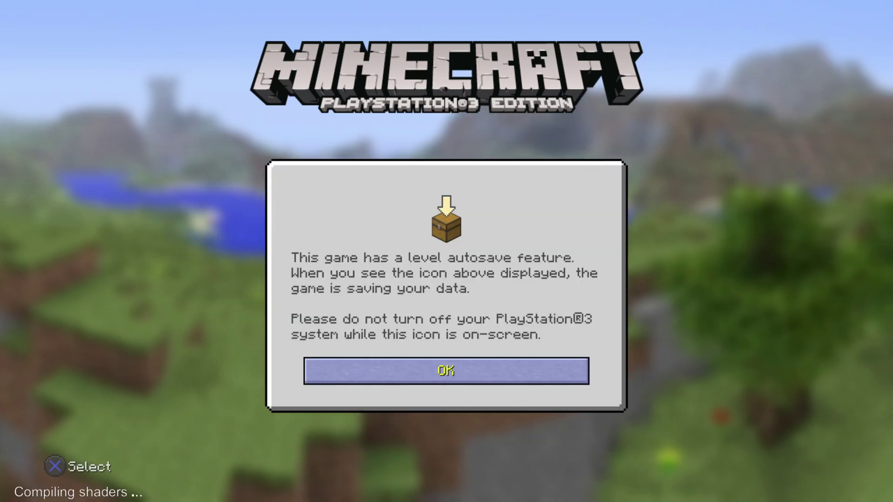
# Accept the game's autosave notice and choose to continue playing offline.
pyautogui.press('x')
pyautogui.press('x')
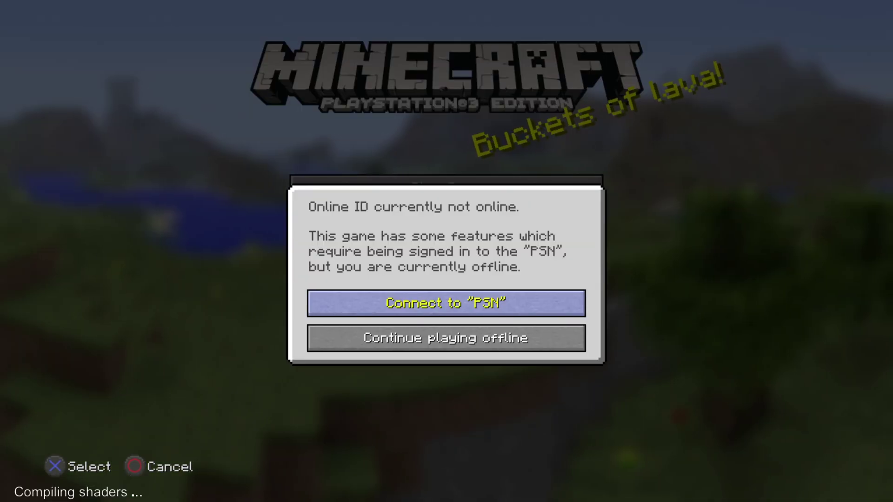
pyautogui.press('Down')
pyautogui.press('x')
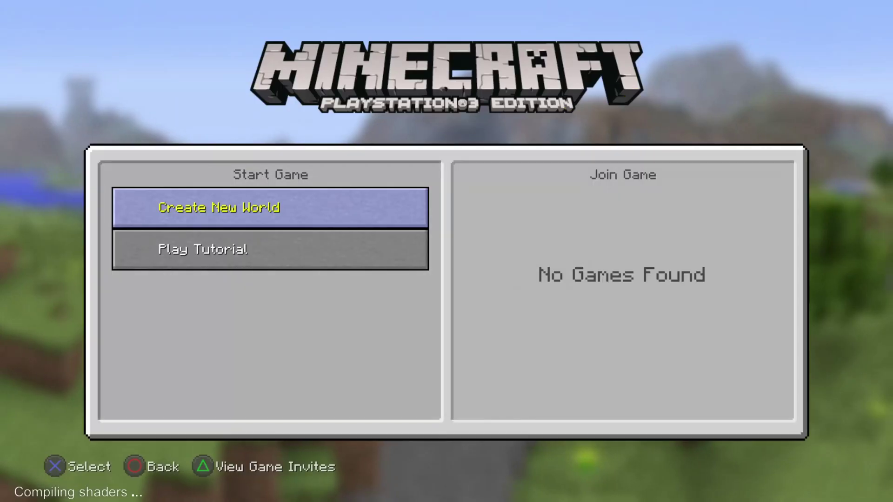
# Create a new Survival world with the default name, a random seed and Easy difficulty.
pyautogui.press('x')
pyautogui.press('Down')
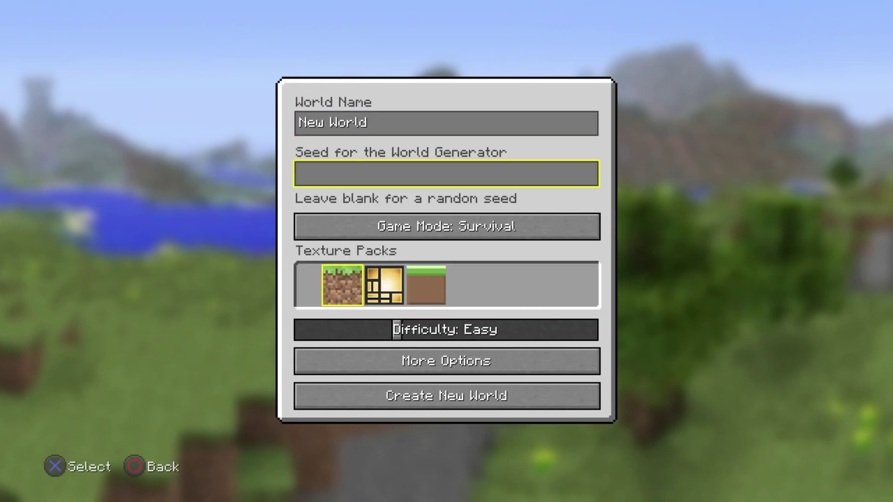
pyautogui.press('Down')
pyautogui.press('Down')
pyautogui.press('Down')
pyautogui.press('Down')
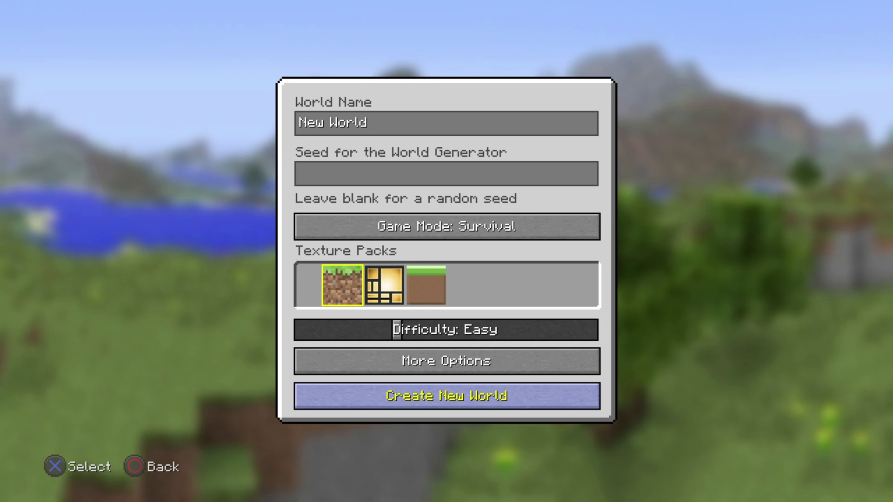
pyautogui.press('x')
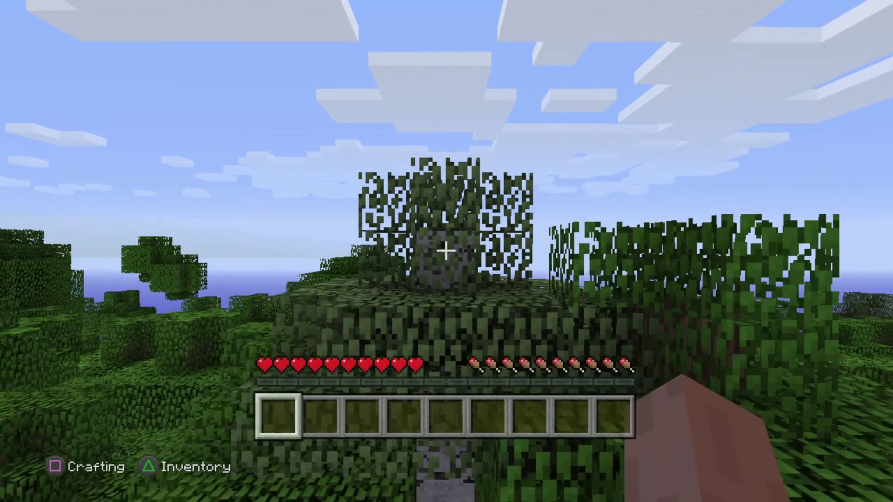
# Open the in-game player list and examine the Host Options for fire spreading and TNT.
pyautogui.press('Escape')
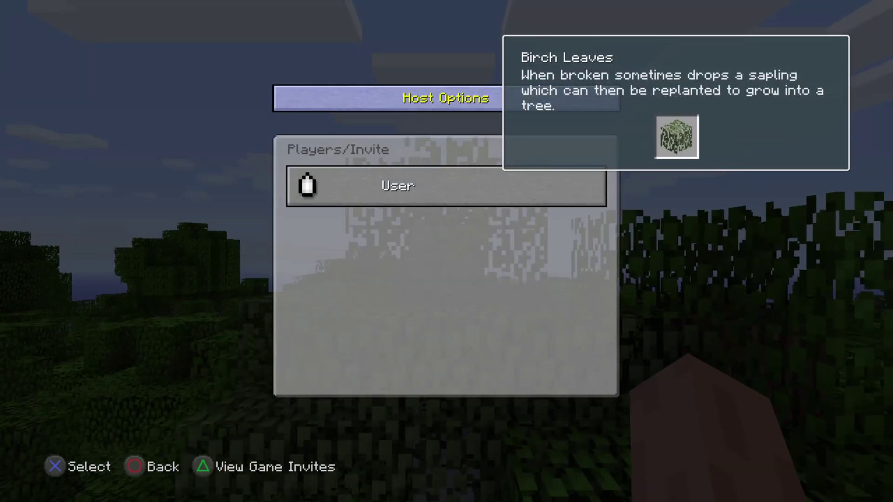
pyautogui.hotkey('alt', 'Return')
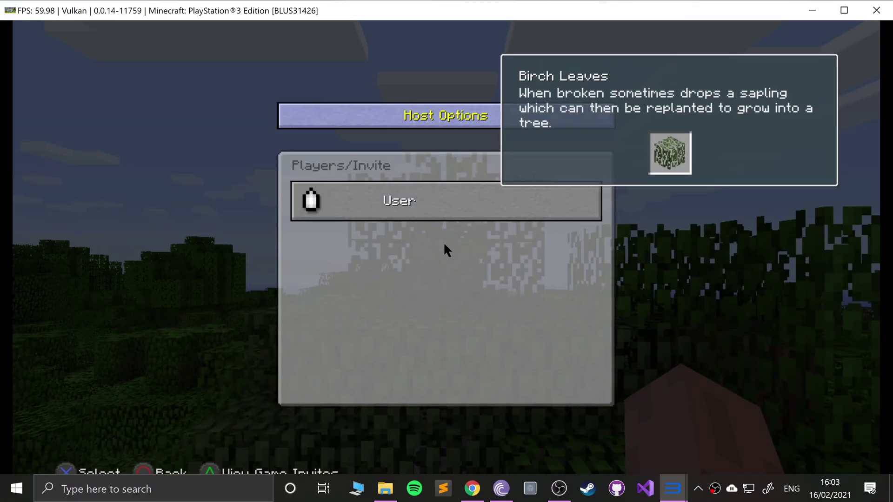
pyautogui.hotkey('alt', 'Return')
pyautogui.press('x')
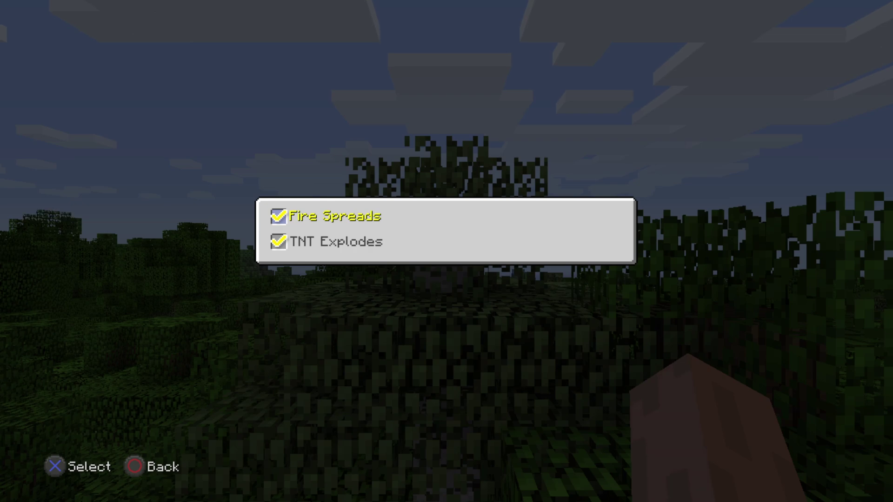
pyautogui.press('Down')
pyautogui.press('Up')
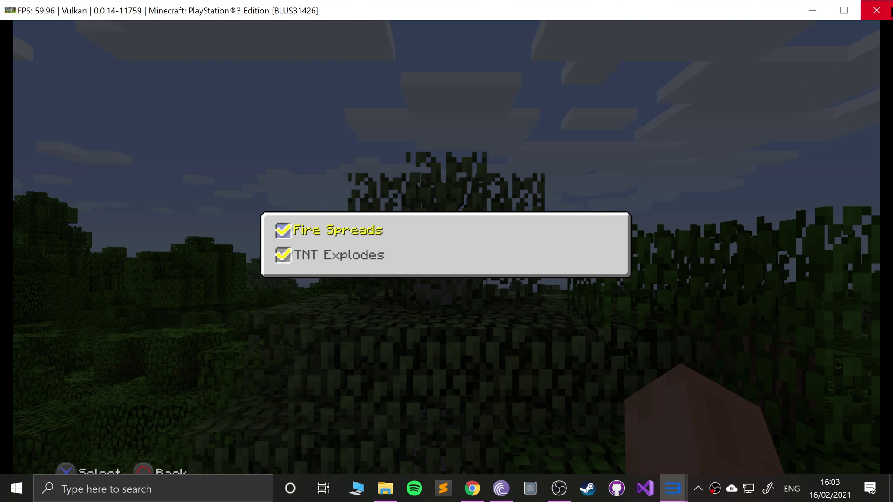
# Exit the running Minecraft game, confirming the exit, and close the RPCS3 emulator.
pyautogui.click(877, 10)
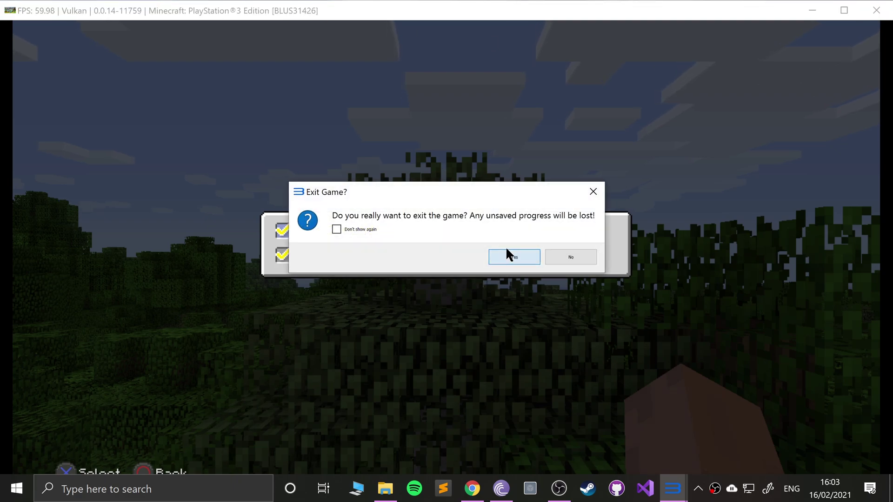
pyautogui.click(509, 255)
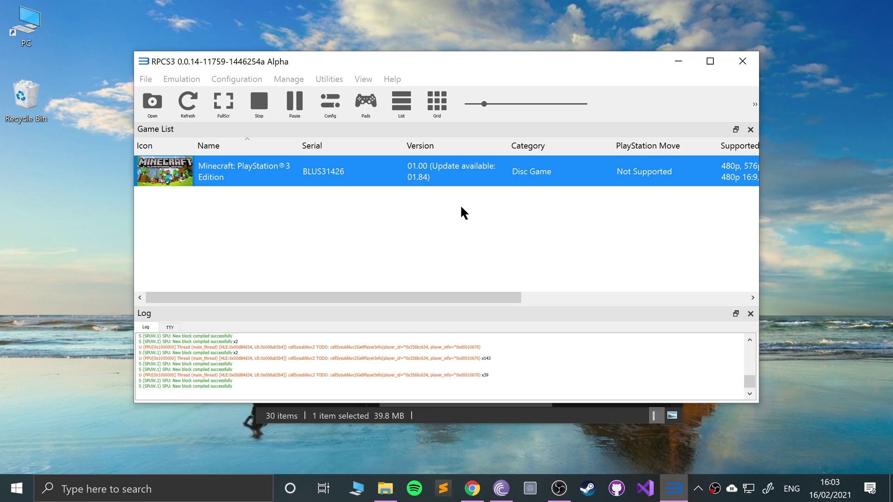
pyautogui.hotkey('alt', 'F4')
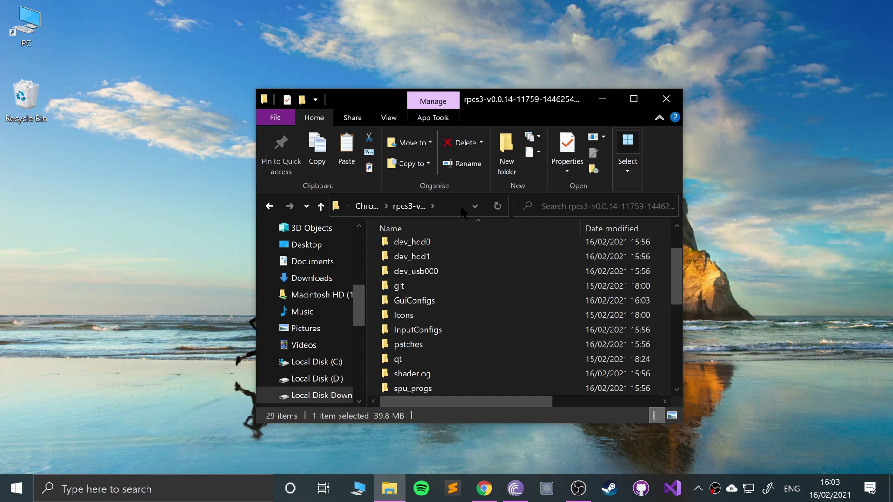
pyautogui.scroll(-6, 457, 264)
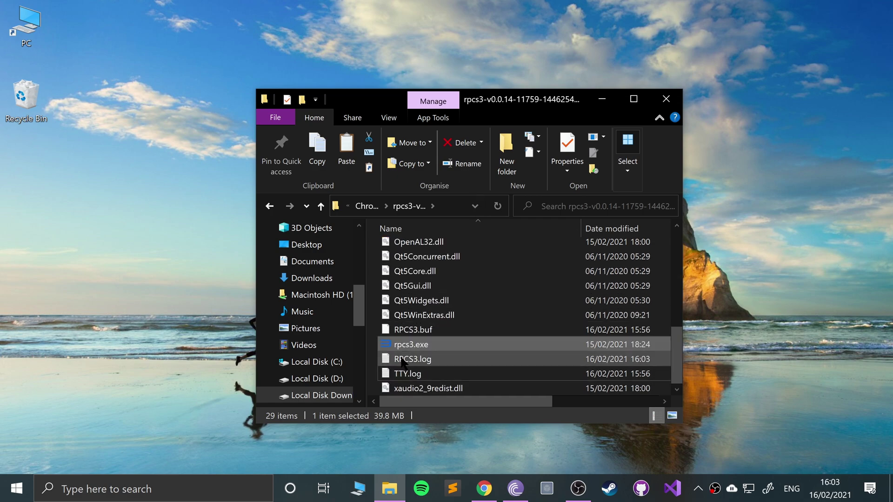
pyautogui.click(699, 488)
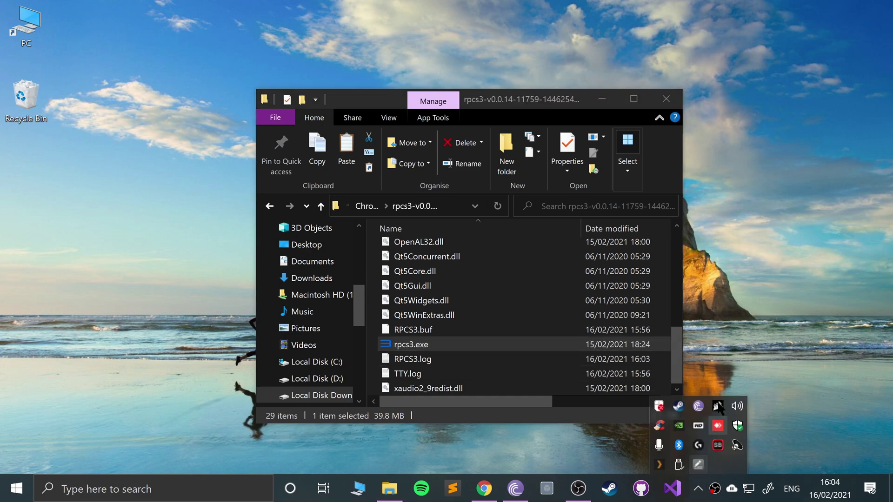
pyautogui.click(733, 340)
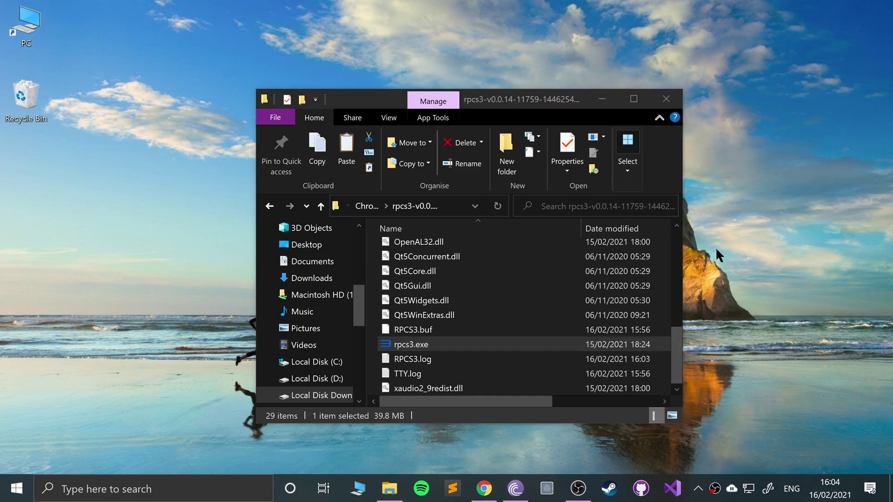